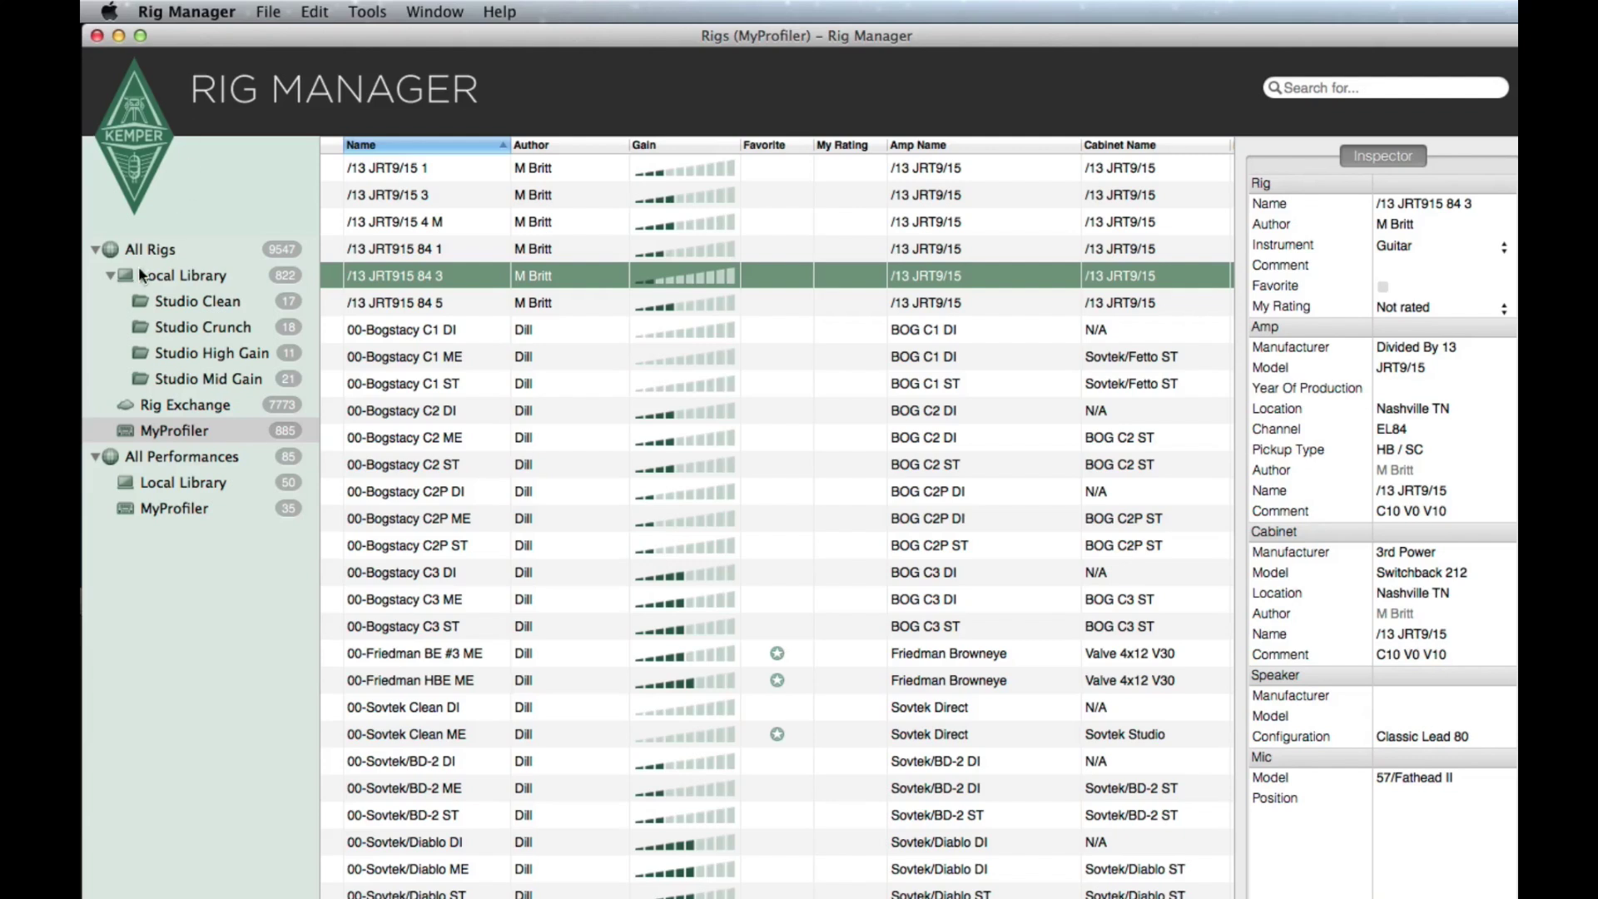
Step: Look through the rig lists for all rigs, Local Library, Rig Exchange and MyProfiler, and the performance lists for all locations, Local Library and MyProfiler
{"action": "left_click", "coordinate": [109, 251]}
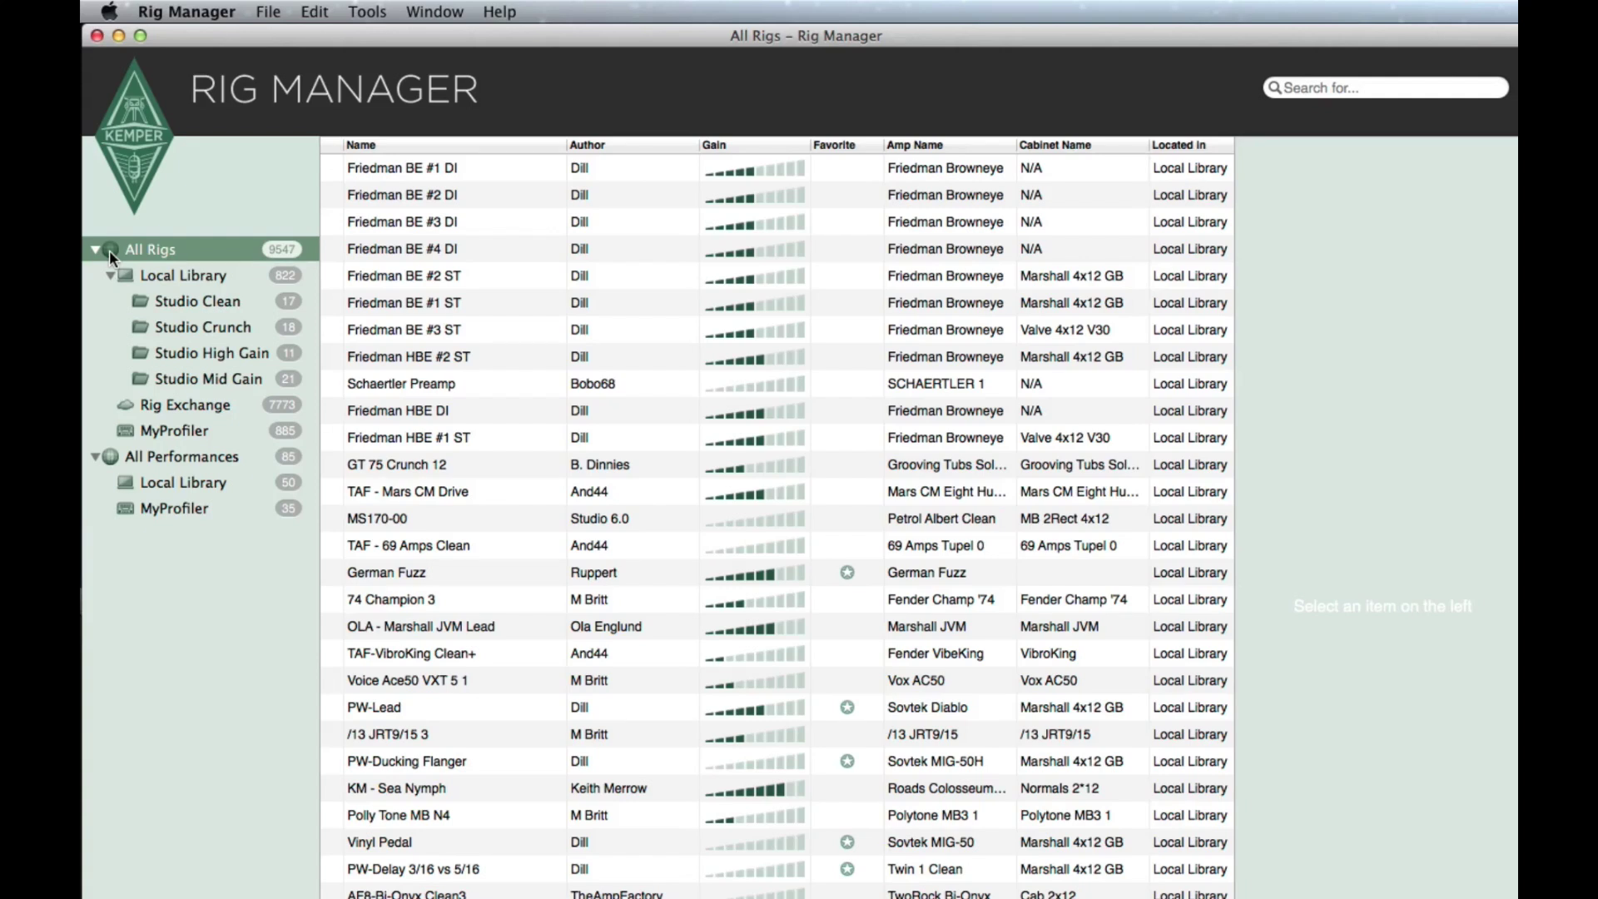
{"action": "left_click", "coordinate": [119, 273]}
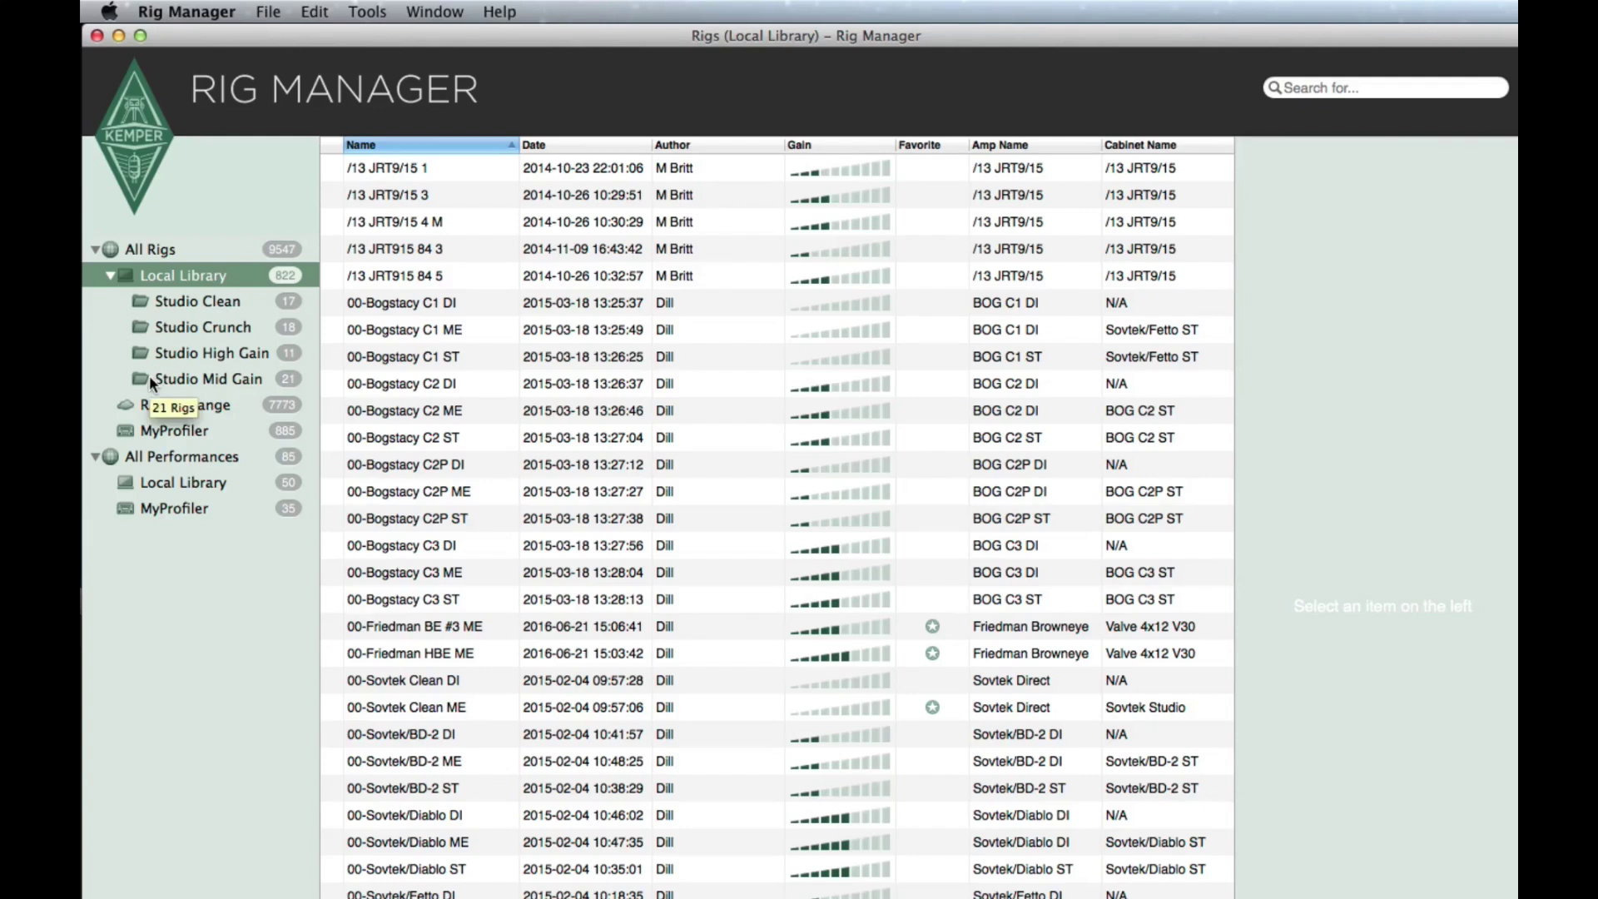
{"action": "left_click", "coordinate": [129, 406]}
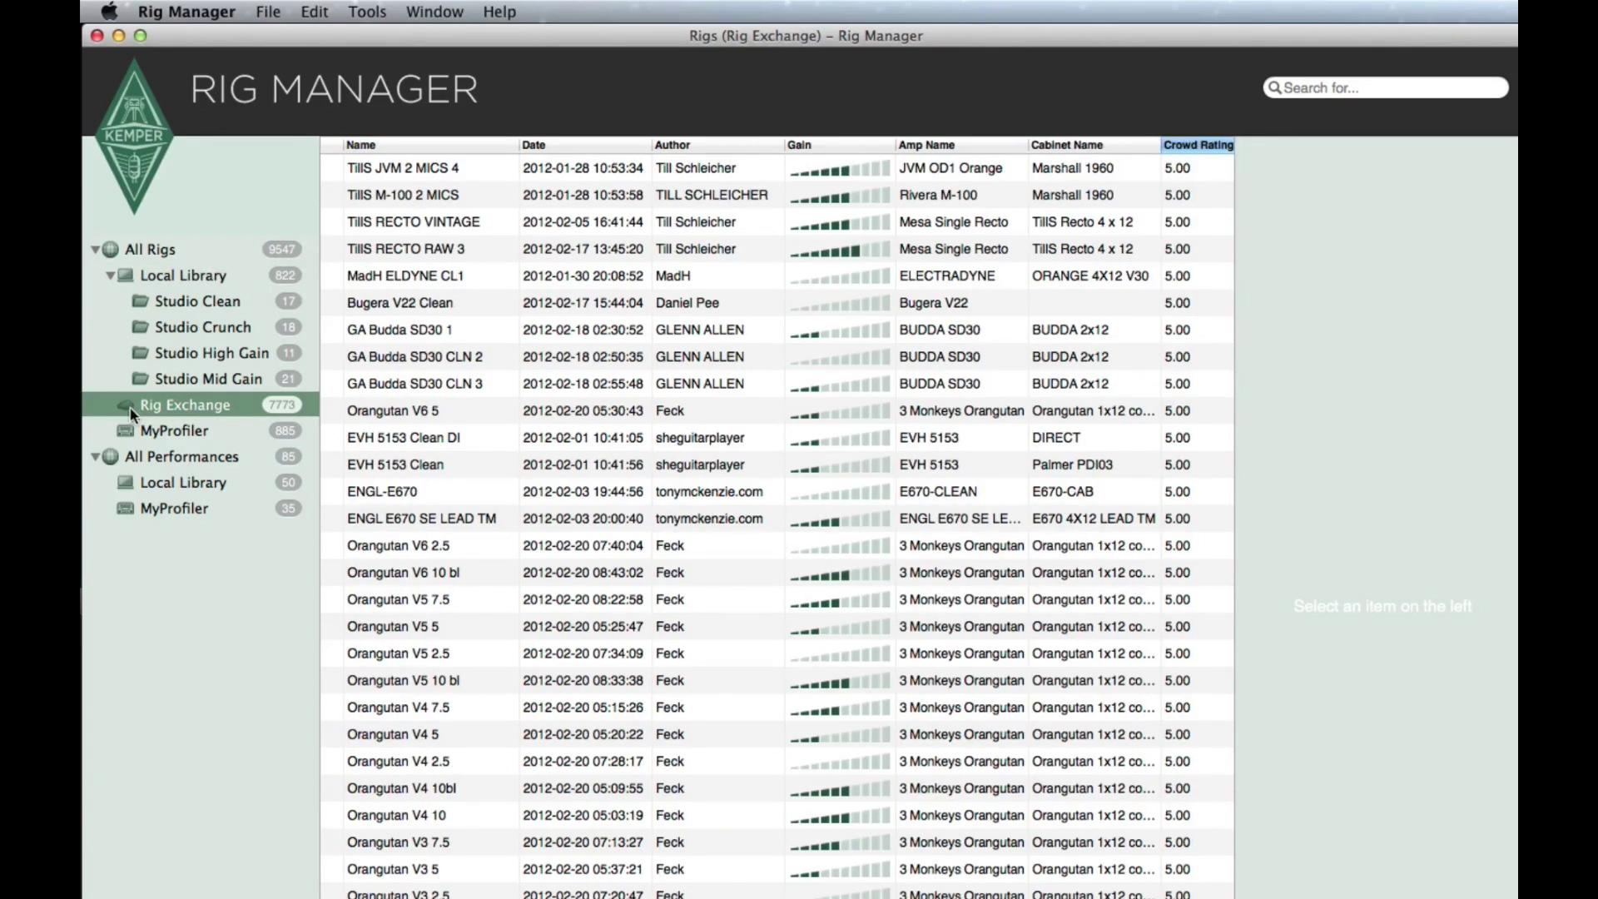
{"action": "left_click", "coordinate": [127, 431]}
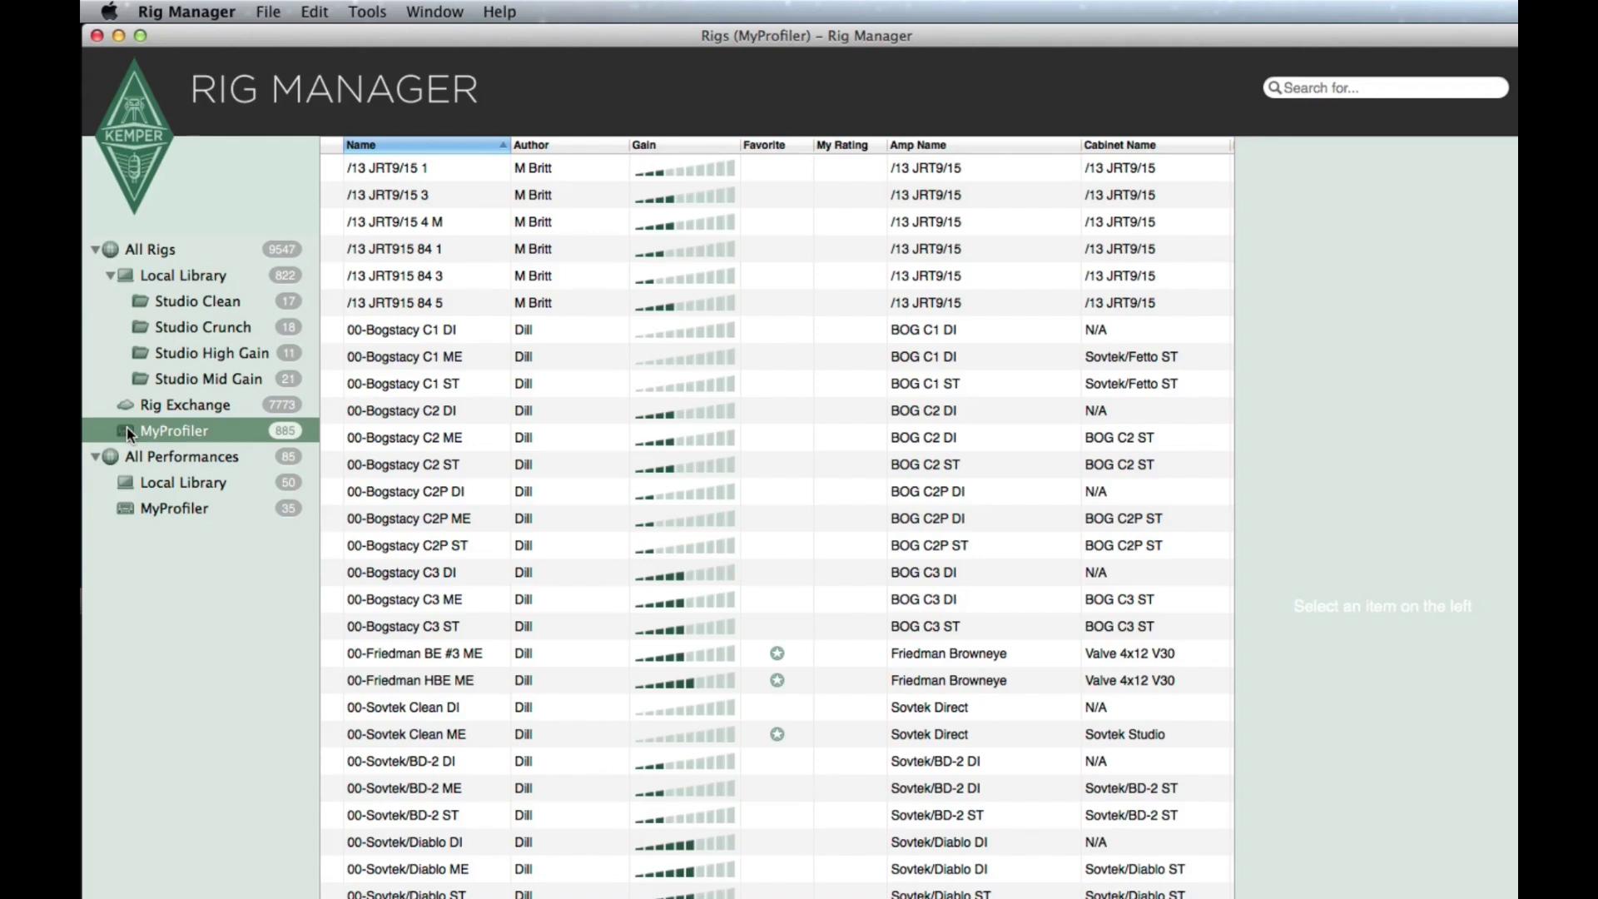
{"action": "left_click", "coordinate": [110, 456]}
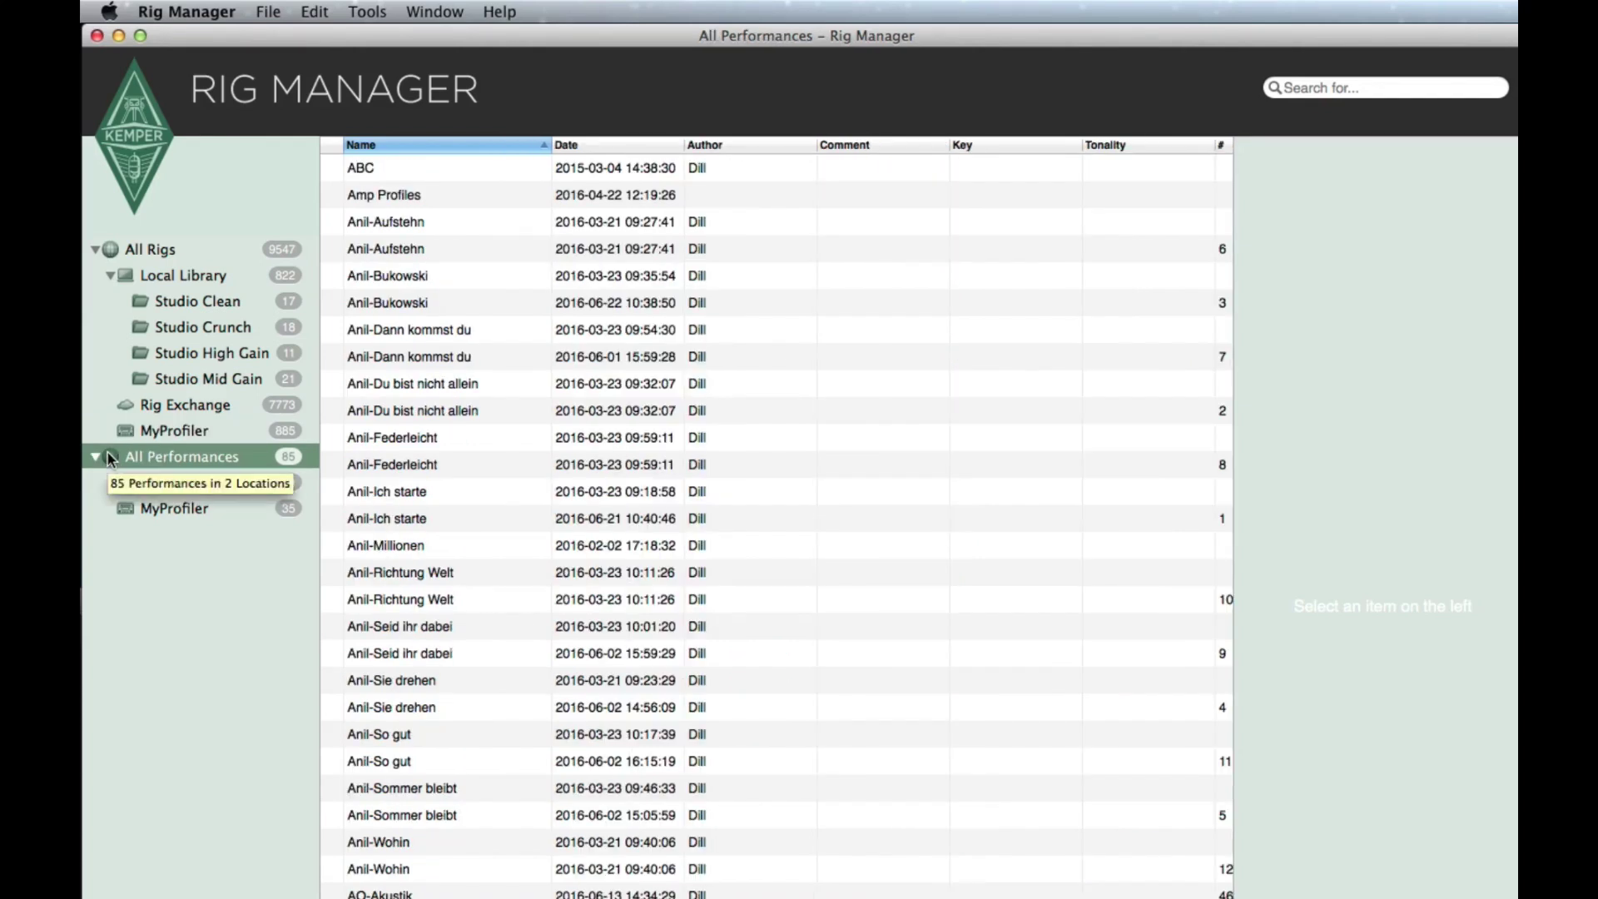
{"action": "left_click", "coordinate": [119, 479]}
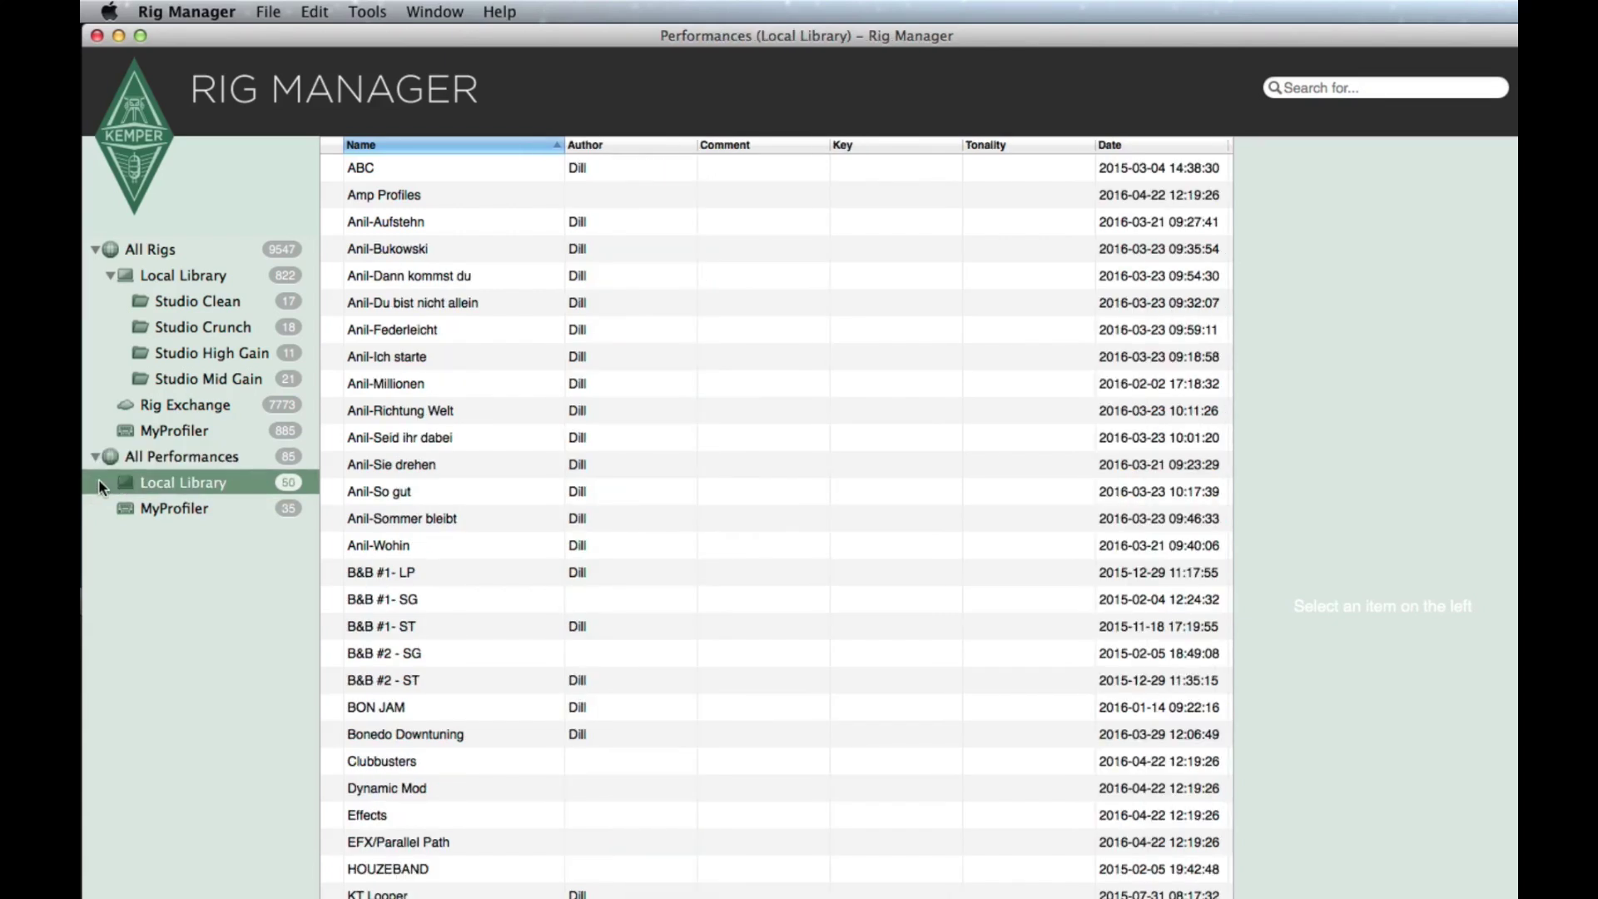
{"action": "left_click", "coordinate": [122, 502]}
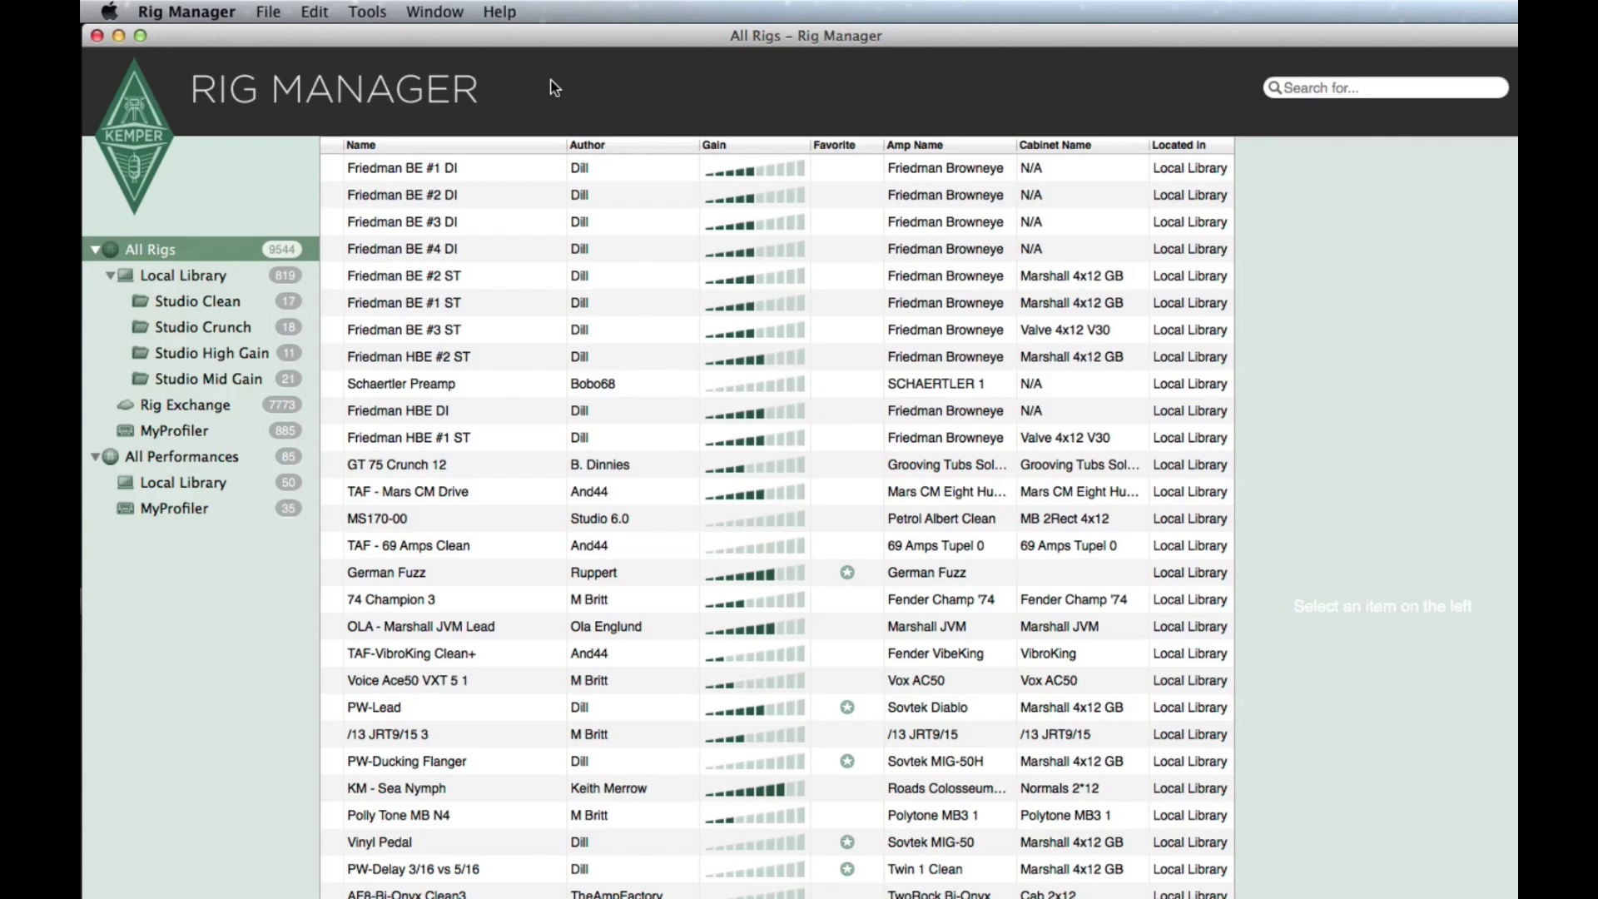
Step: Copy the MyProfiler rigs 00-Friedman BE #3 ME and 00-Friedman HBE ME and paste them into the rigs' Local Library
{"action": "left_click", "coordinate": [135, 432]}
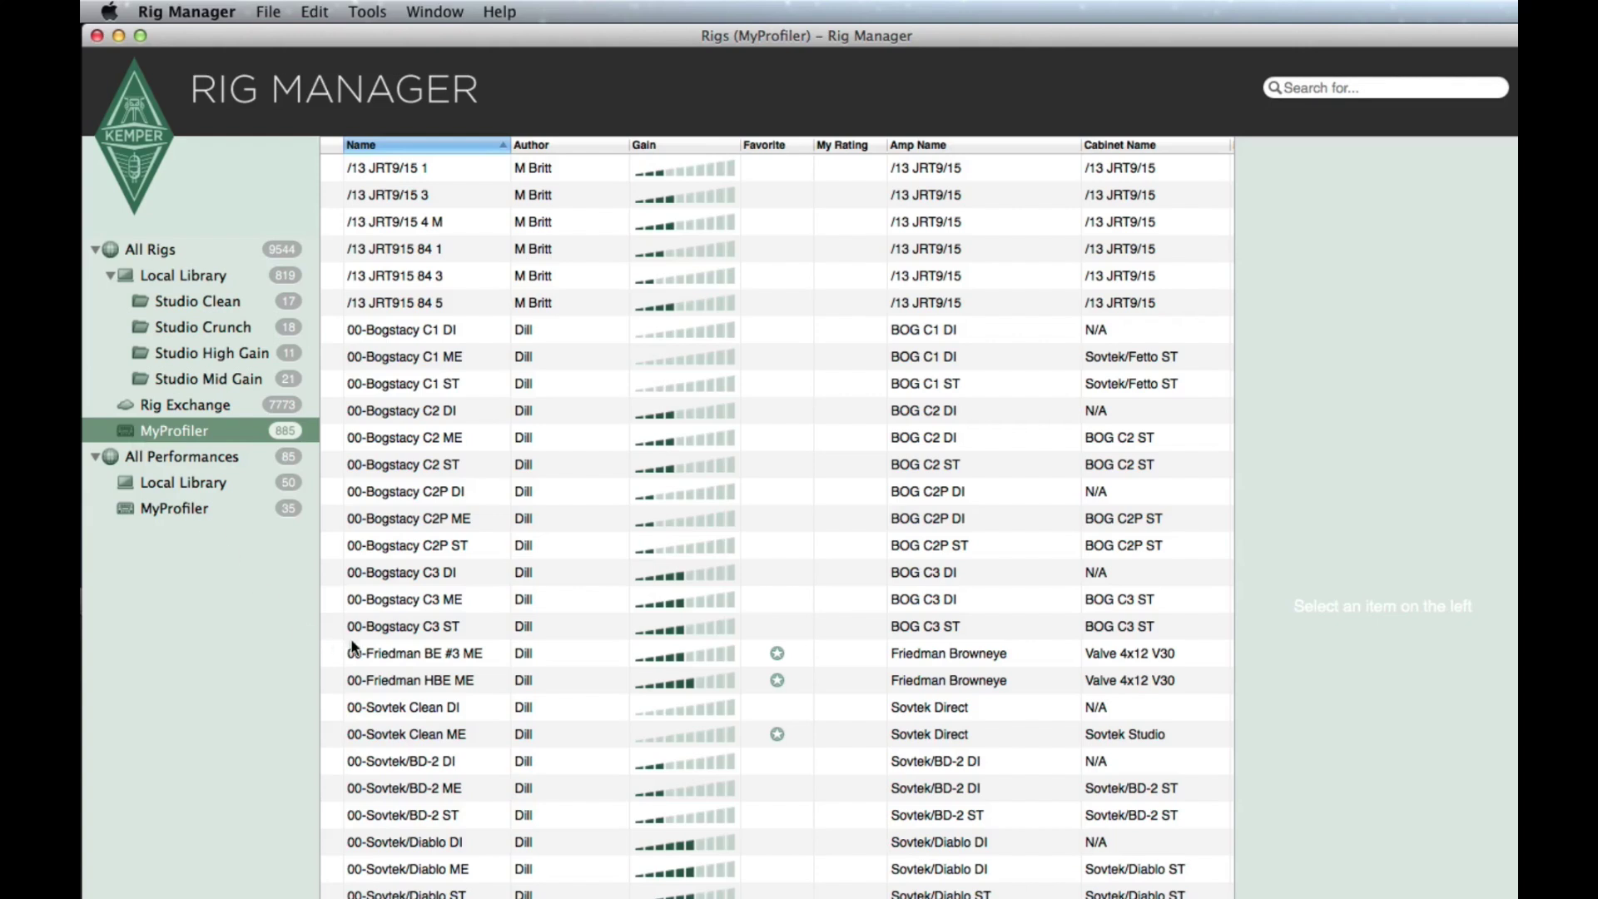
{"action": "left_click", "coordinate": [400, 653]}
{"action": "left_click", "coordinate": [401, 681], "text": "shift"}
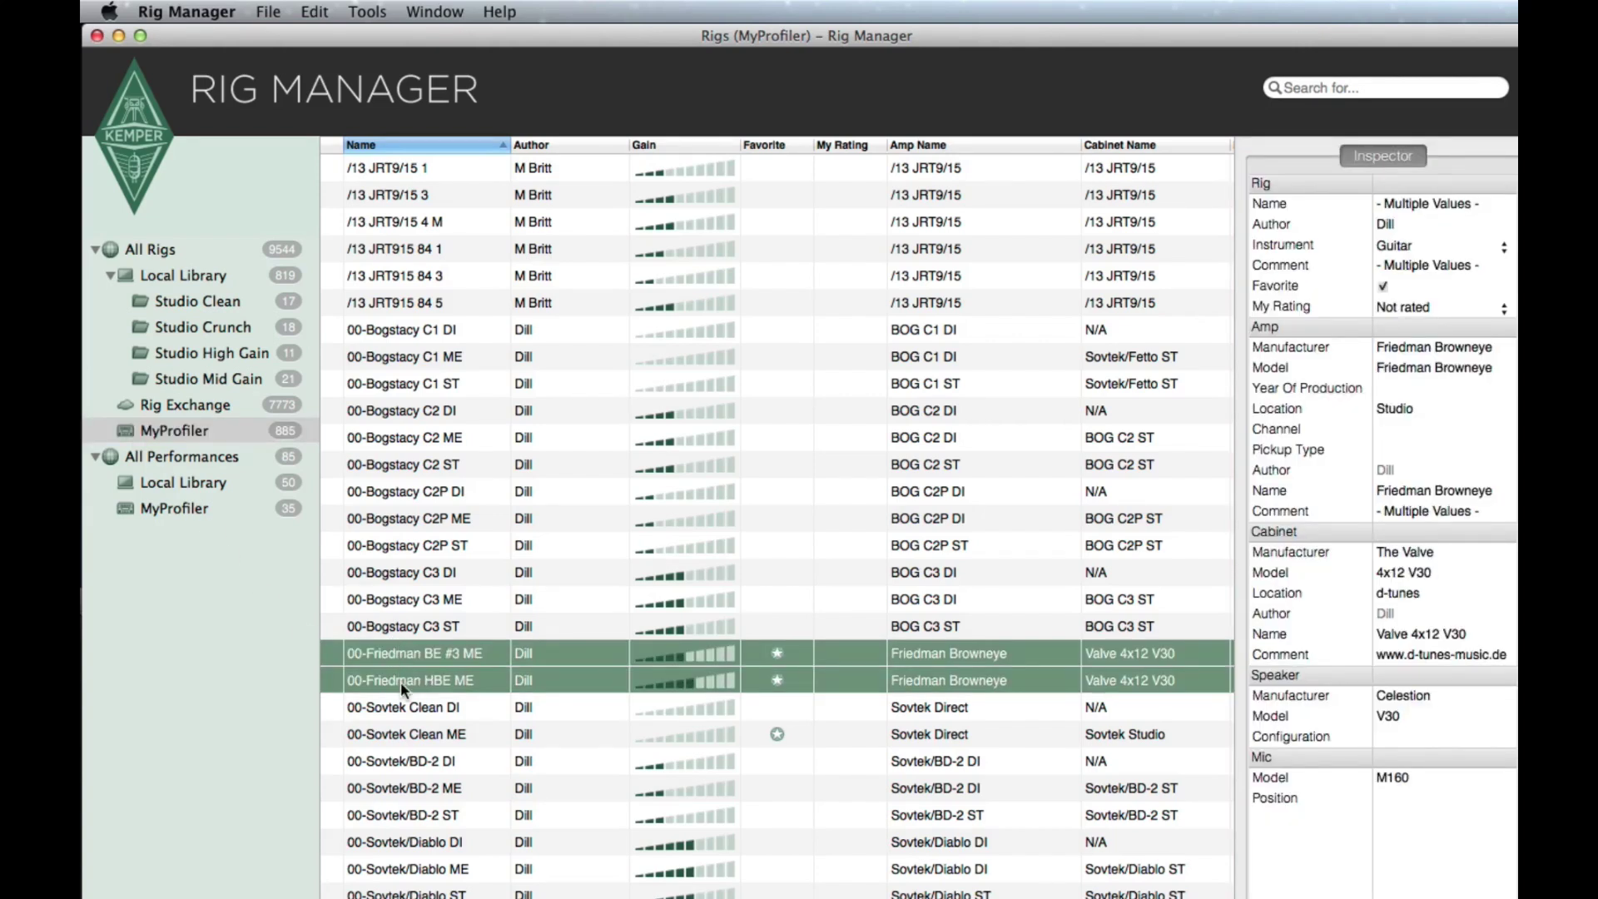
{"action": "left_click", "coordinate": [324, 14]}
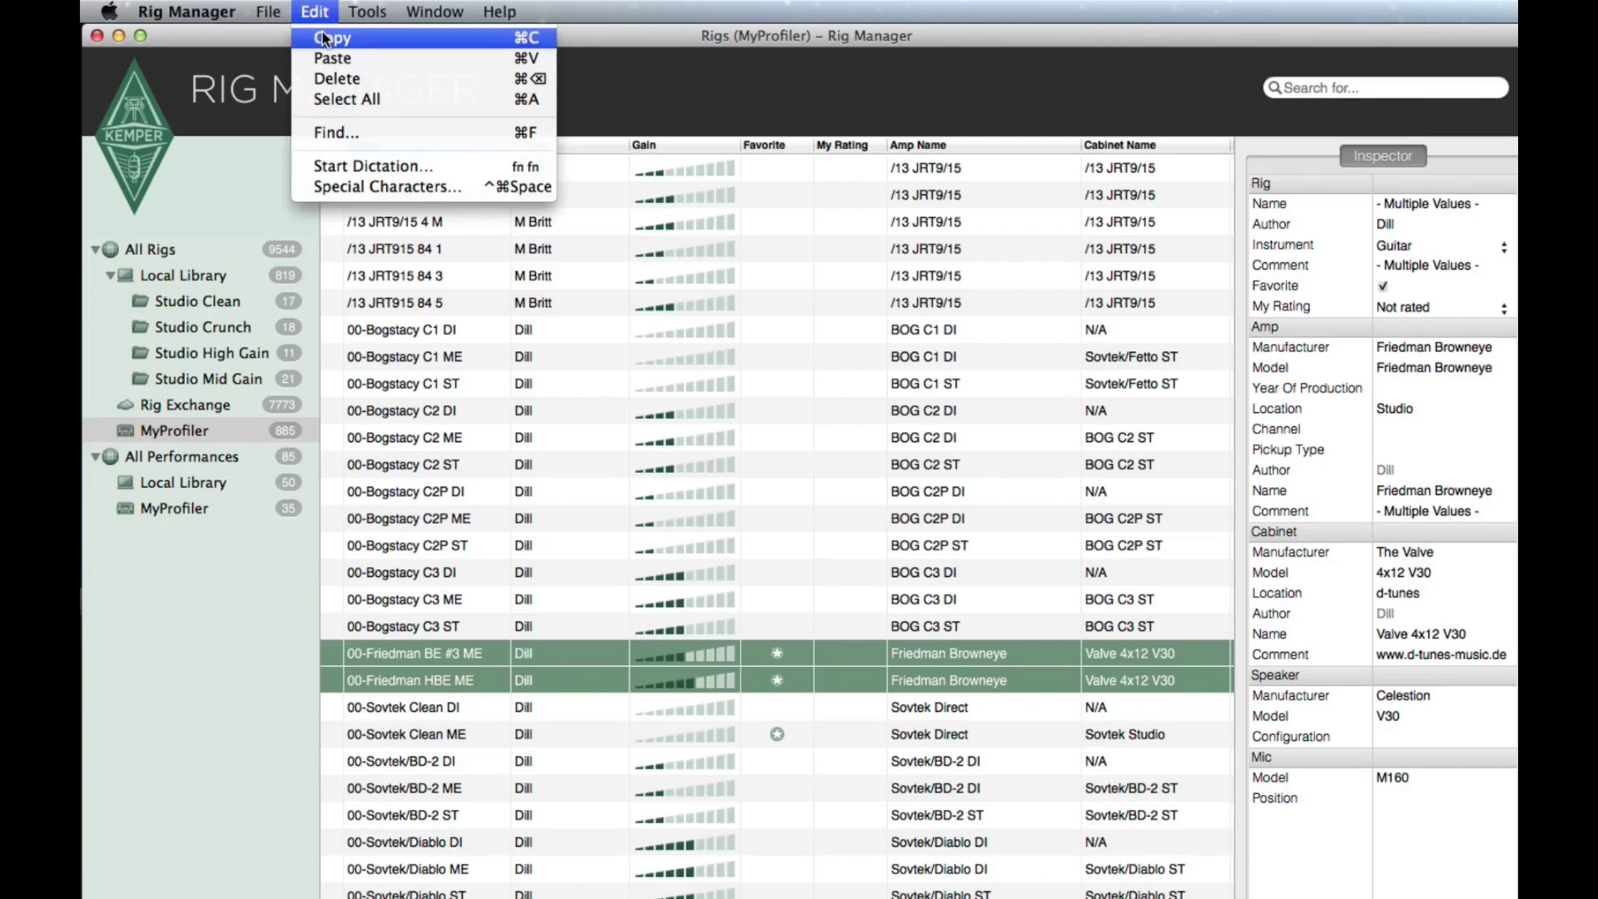
{"action": "left_click", "coordinate": [322, 32]}
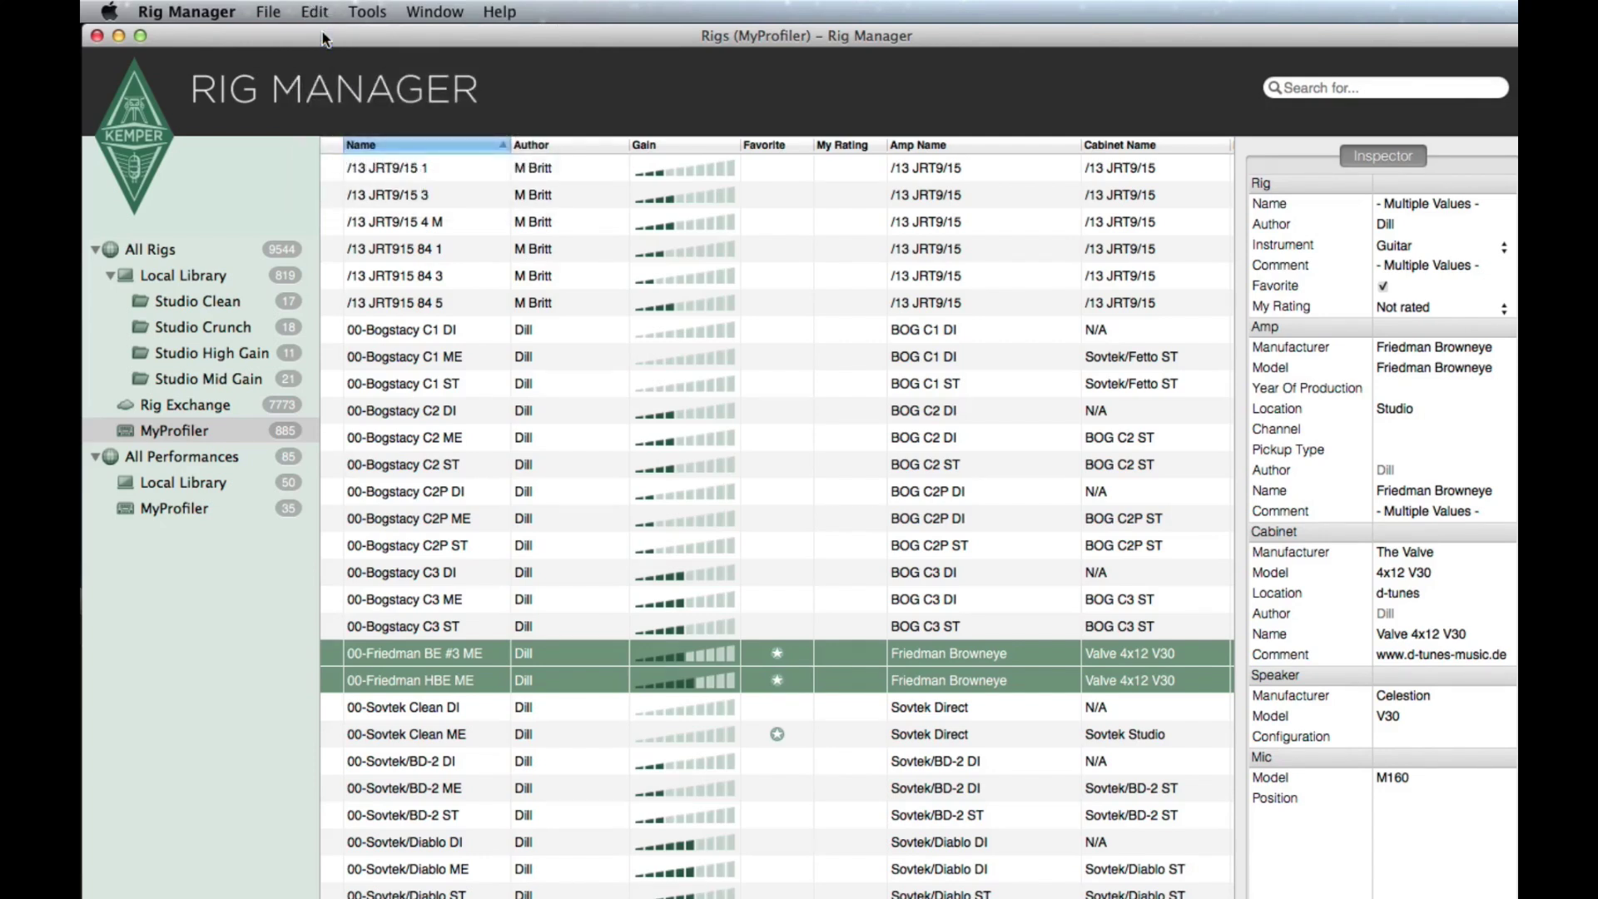
{"action": "left_click", "coordinate": [178, 275]}
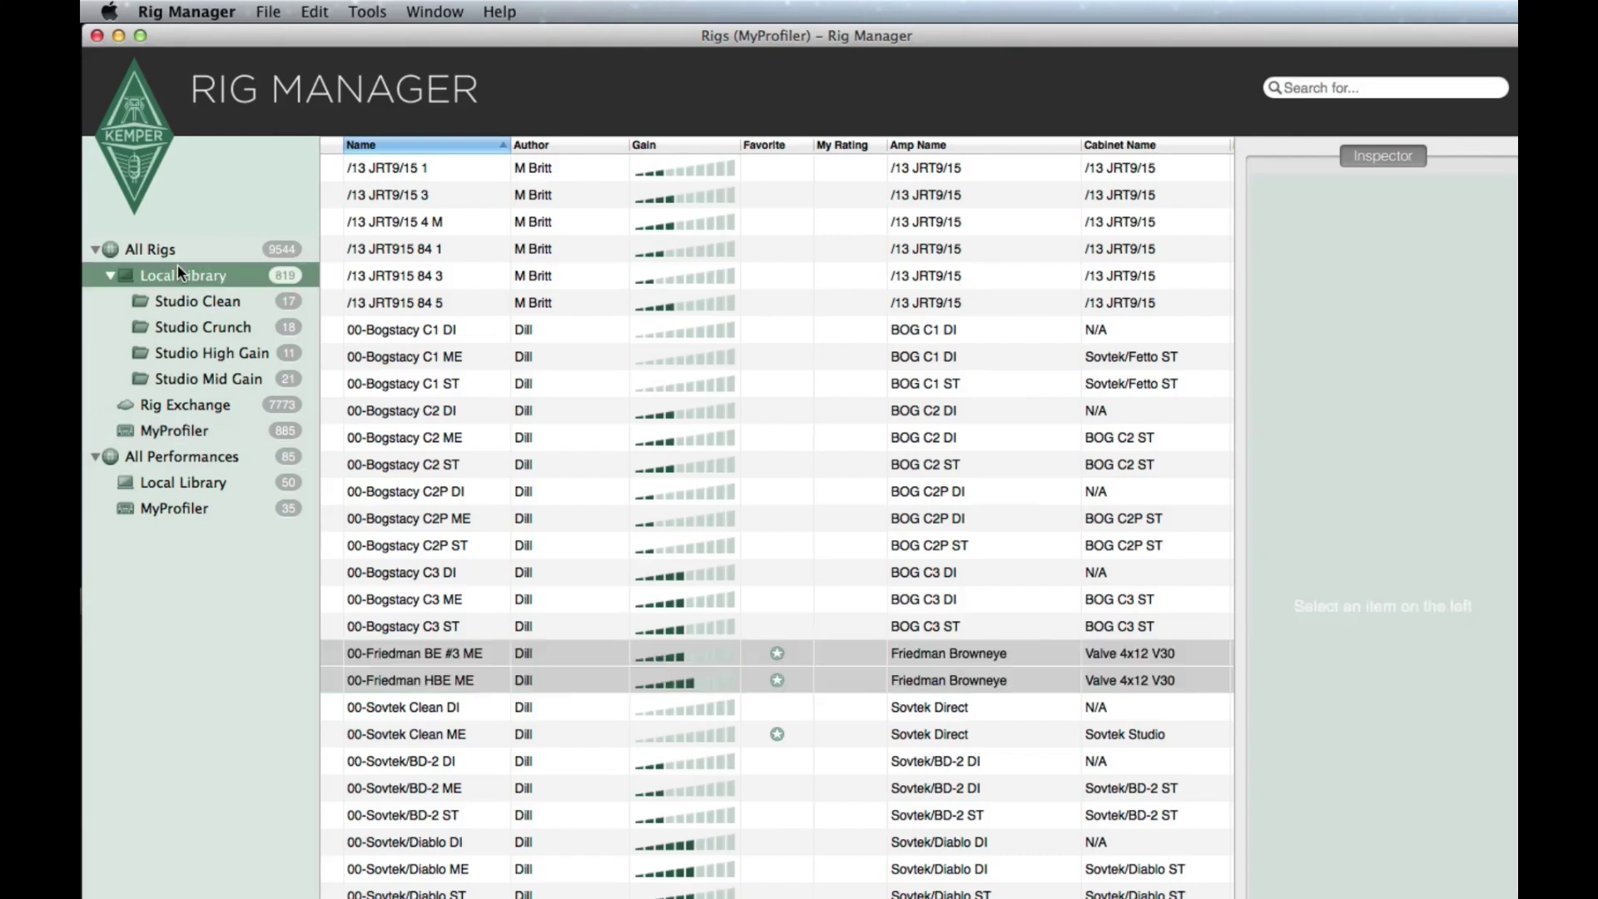
{"action": "left_click", "coordinate": [316, 13]}
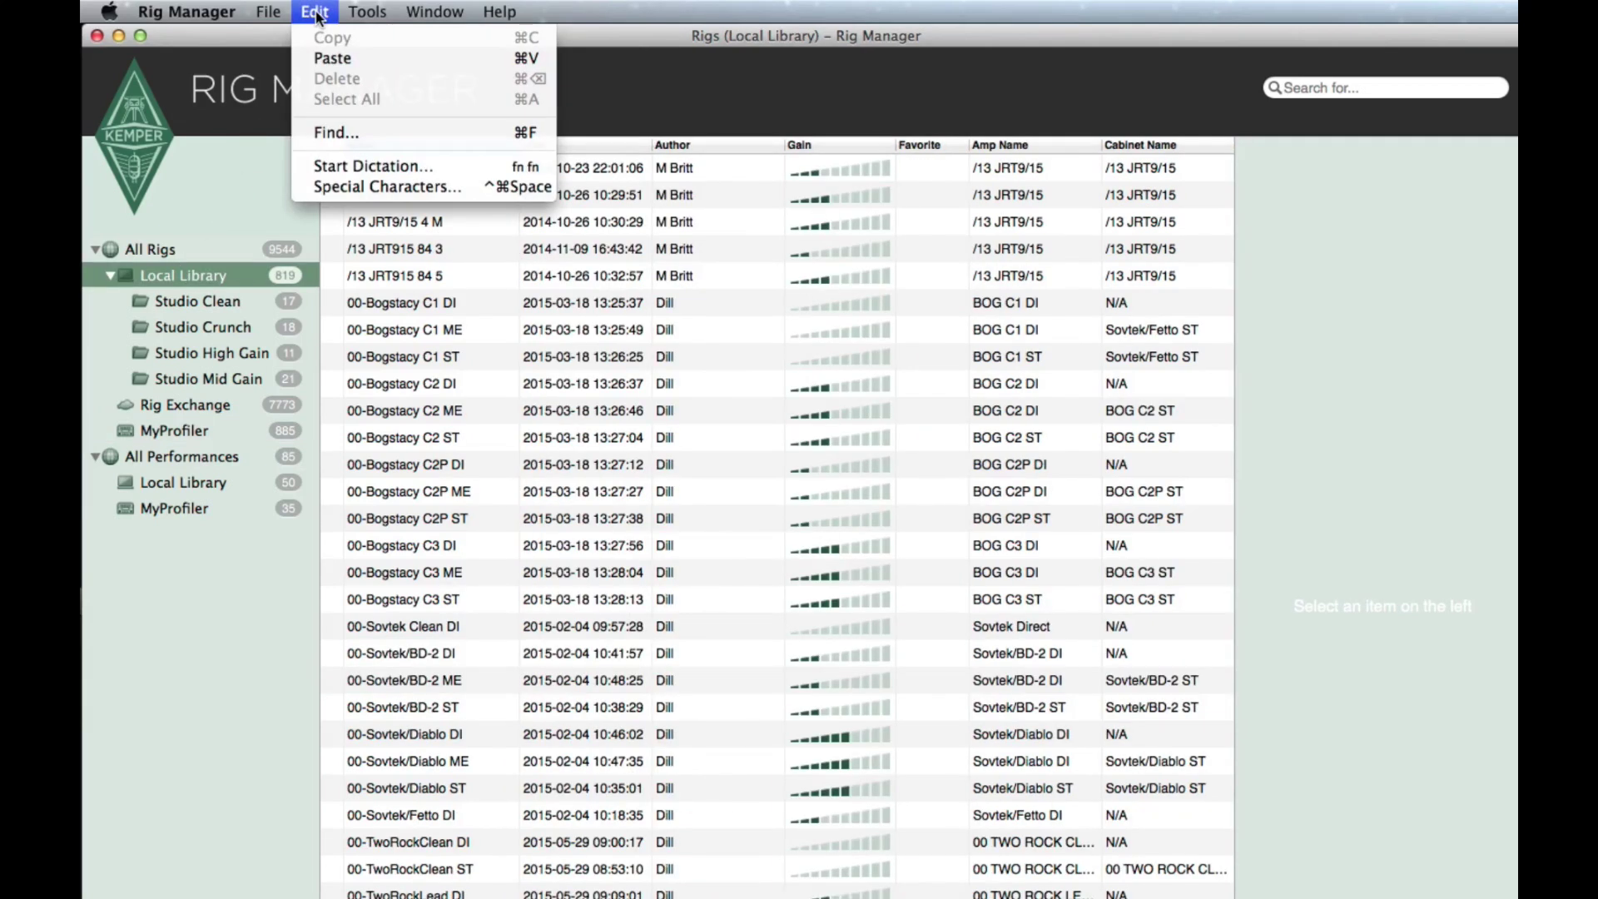
{"action": "left_click", "coordinate": [322, 56]}
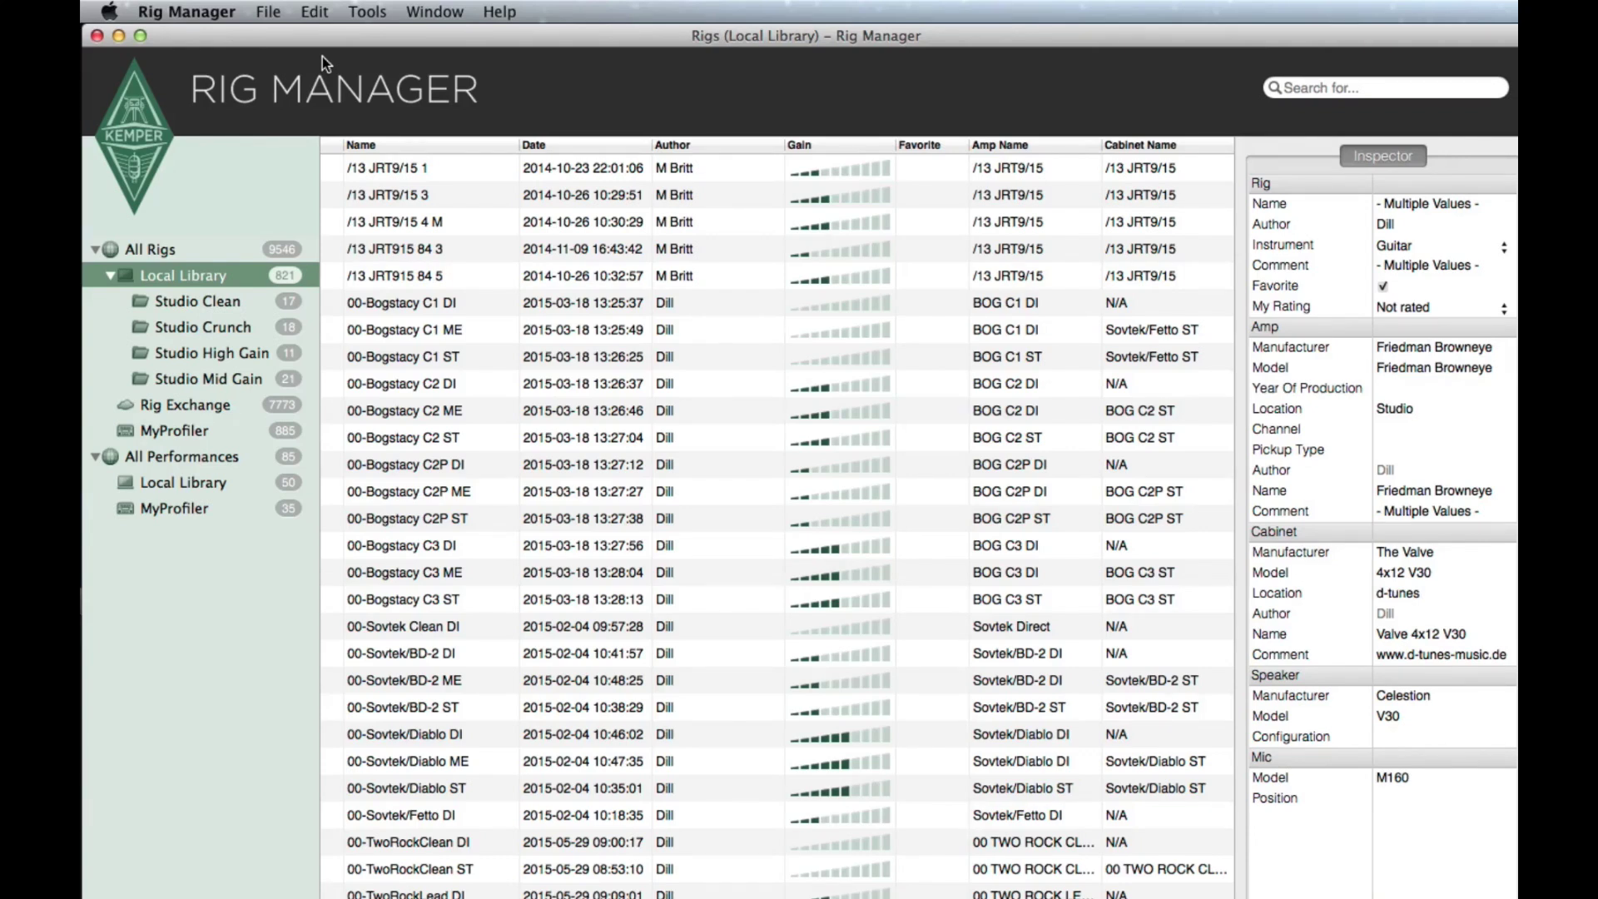
Step: Copy the 00-Sovtek Clean ME rig from MyProfiler into the rigs' Local Library
{"action": "left_click", "coordinate": [148, 430]}
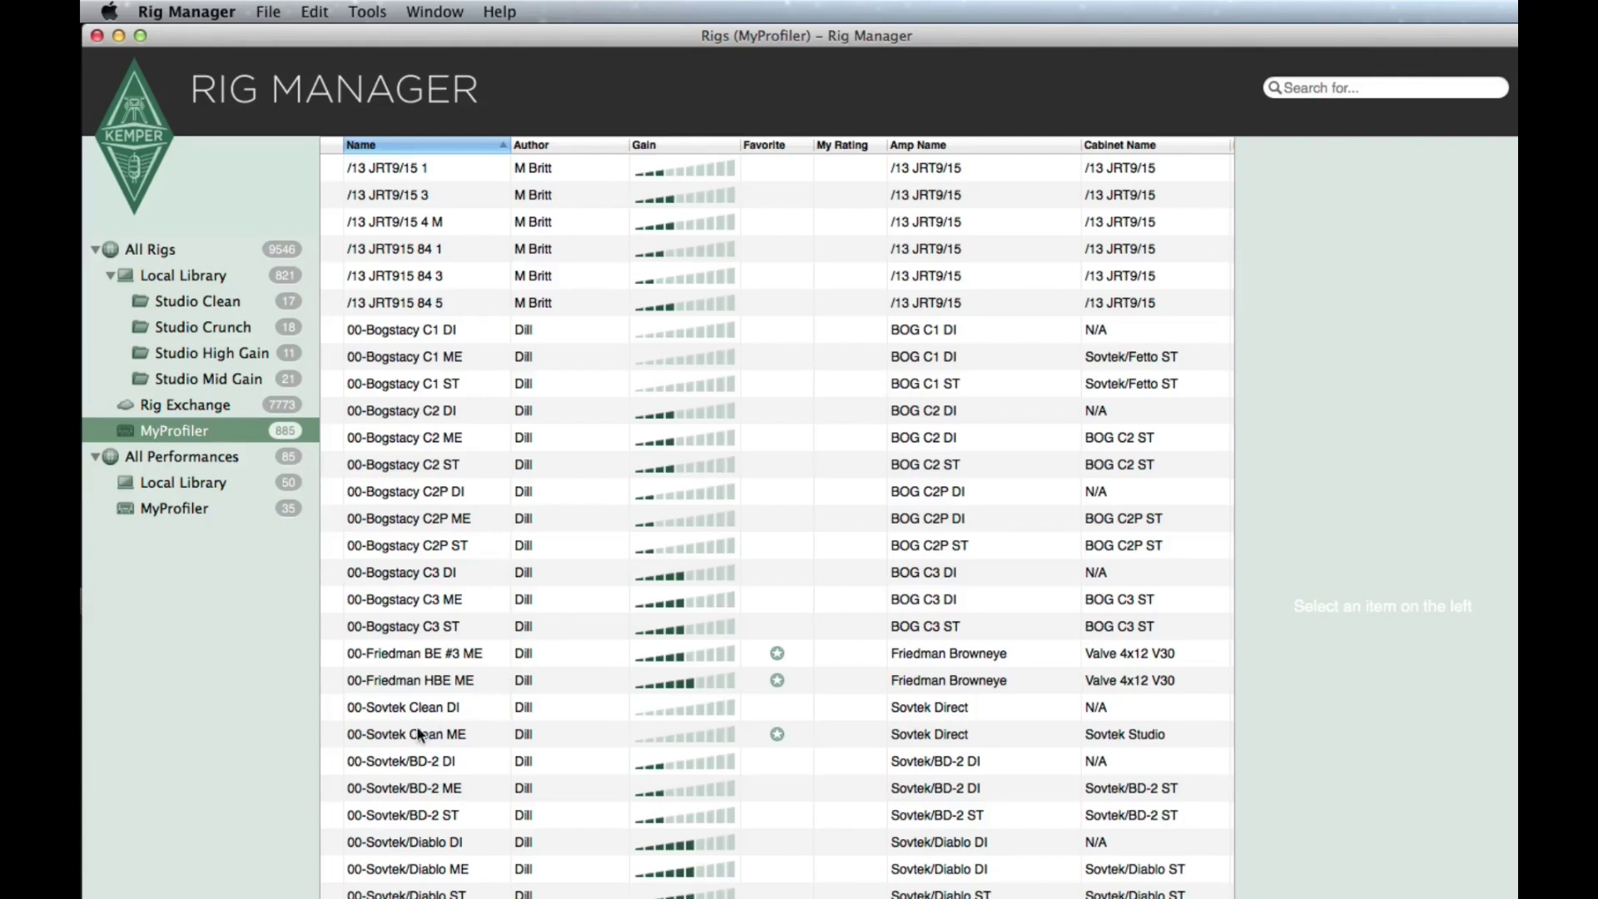
{"action": "left_click", "coordinate": [411, 731]}
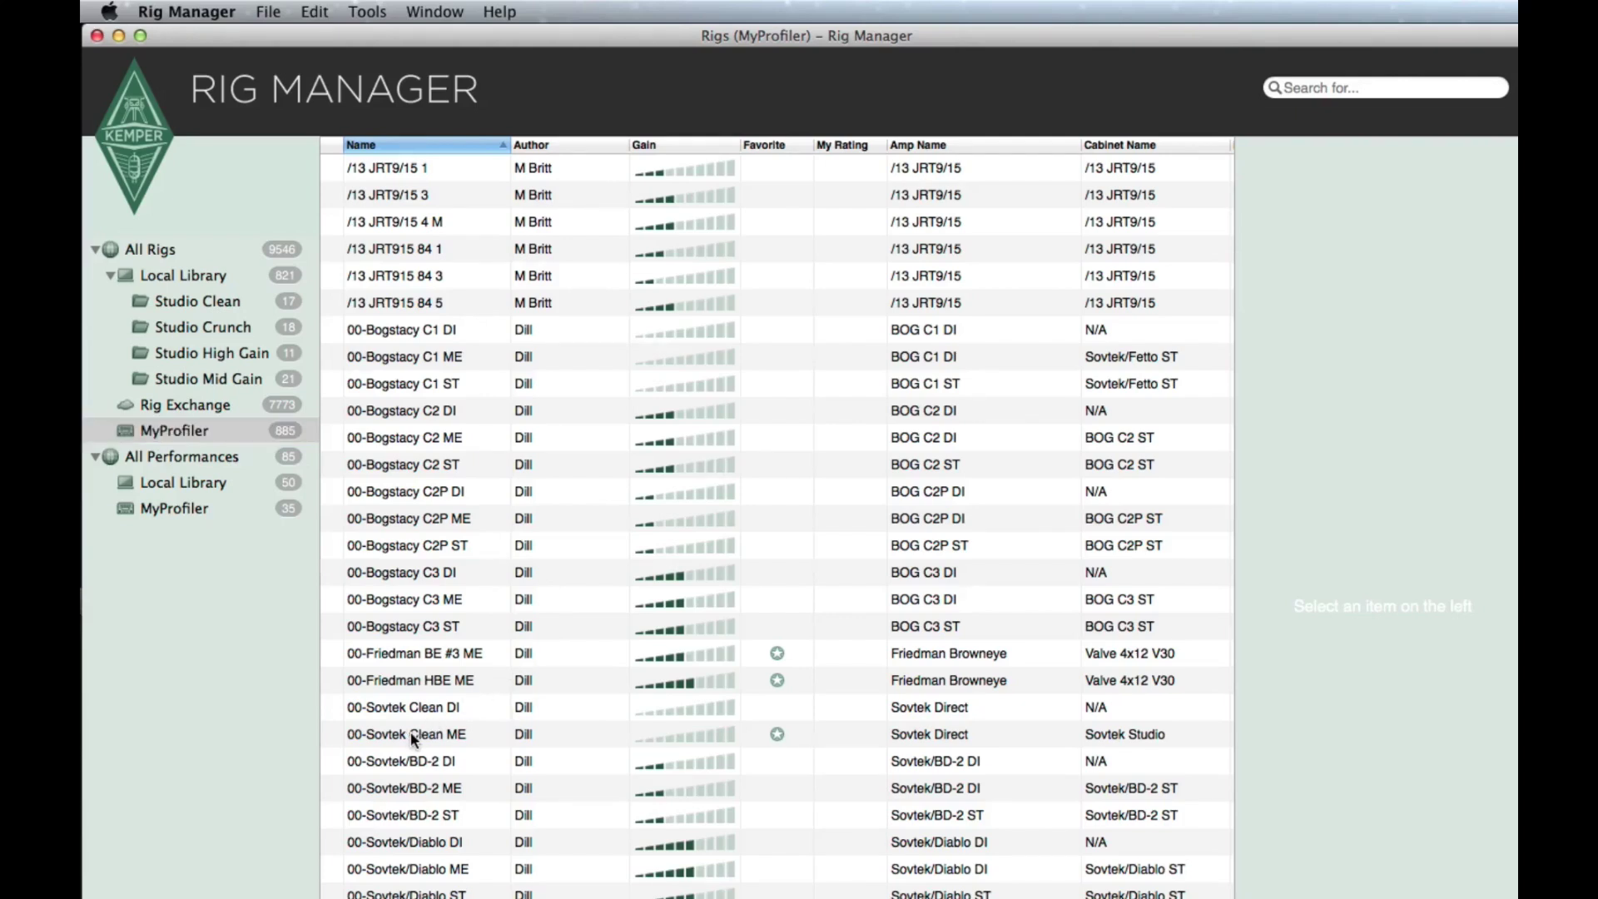
{"action": "left_click_drag", "start_coordinate": [411, 730], "coordinate": [198, 290]}
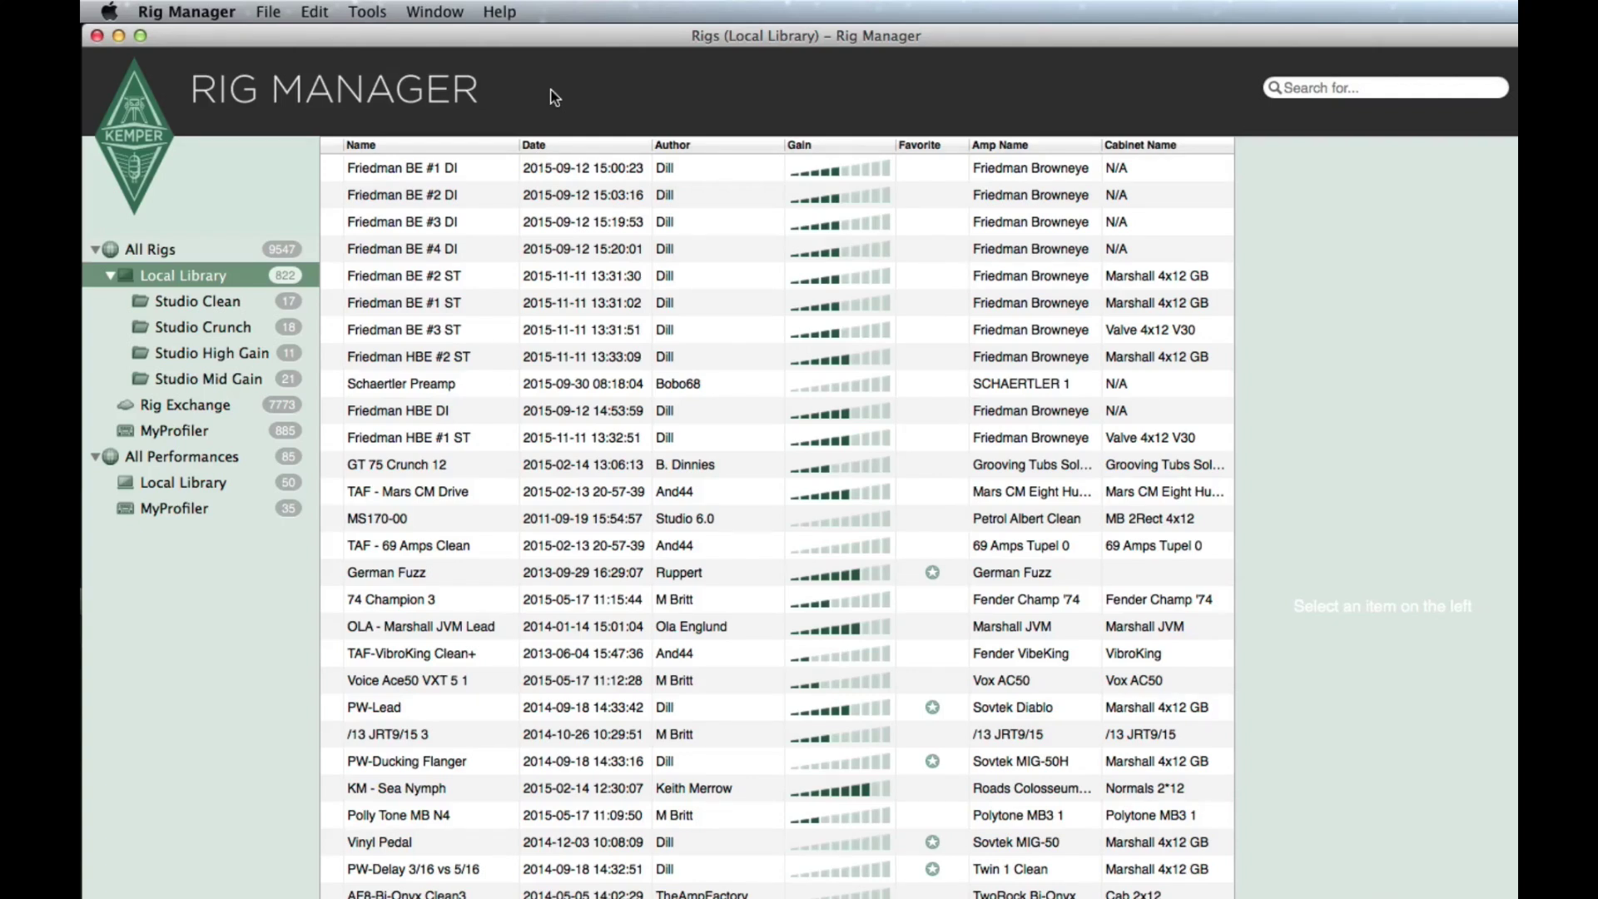
Step: Create a folder named Tutorials in the rigs' Local Library and copy the MyProfiler rig 00-Friedman BE #3 ME into it
{"action": "right_click", "coordinate": [226, 276]}
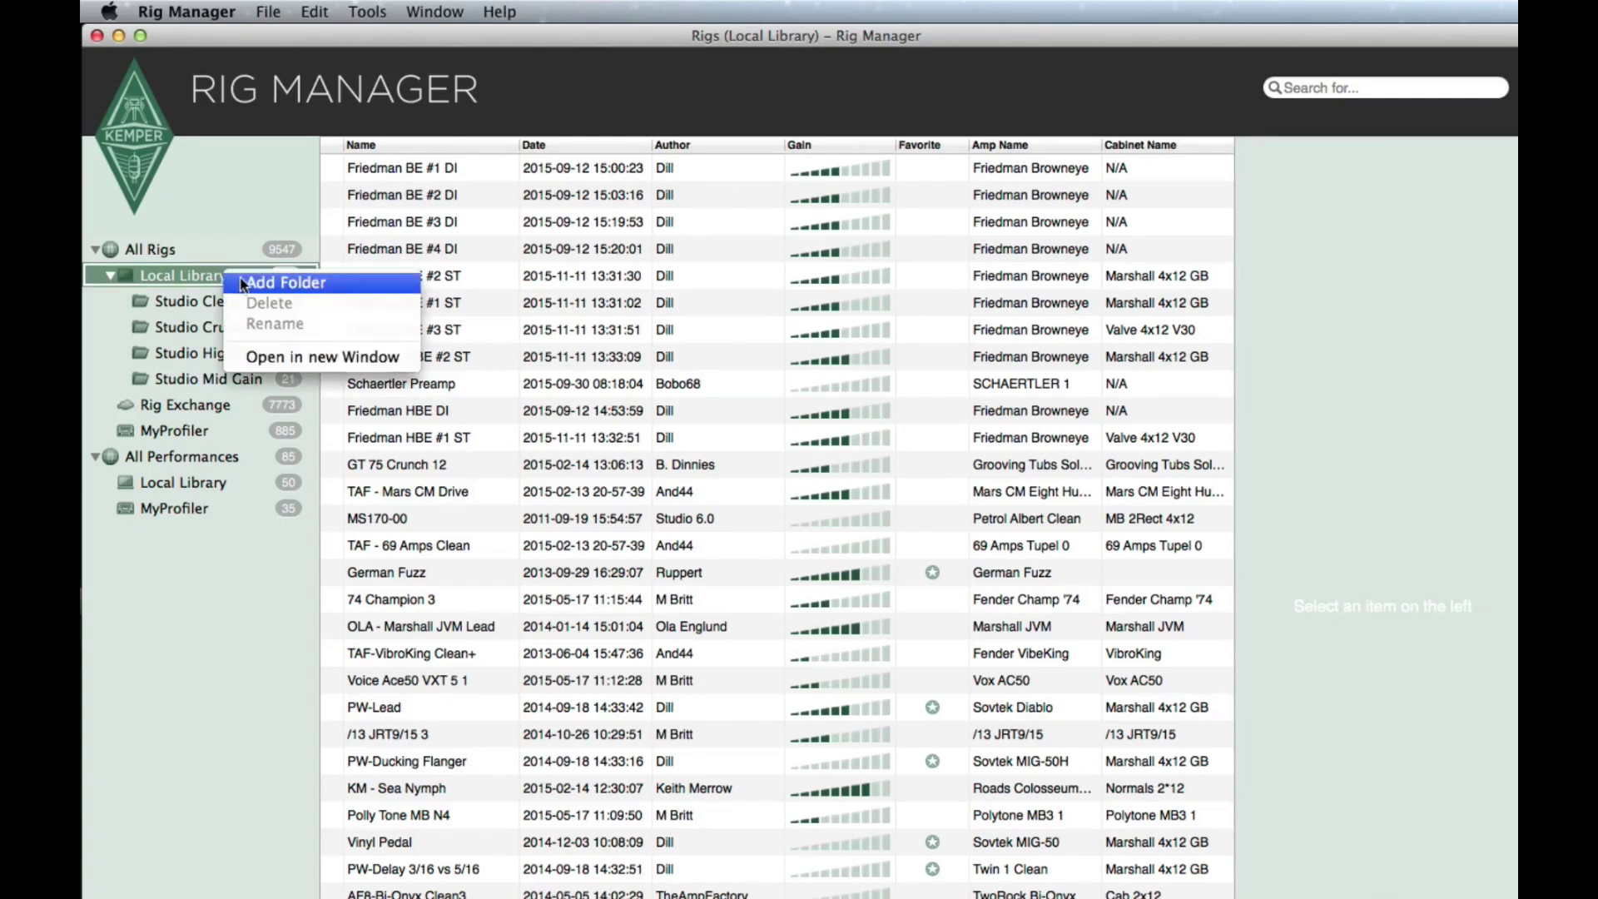
{"action": "left_click", "coordinate": [247, 281]}
{"action": "type", "text": "T"}
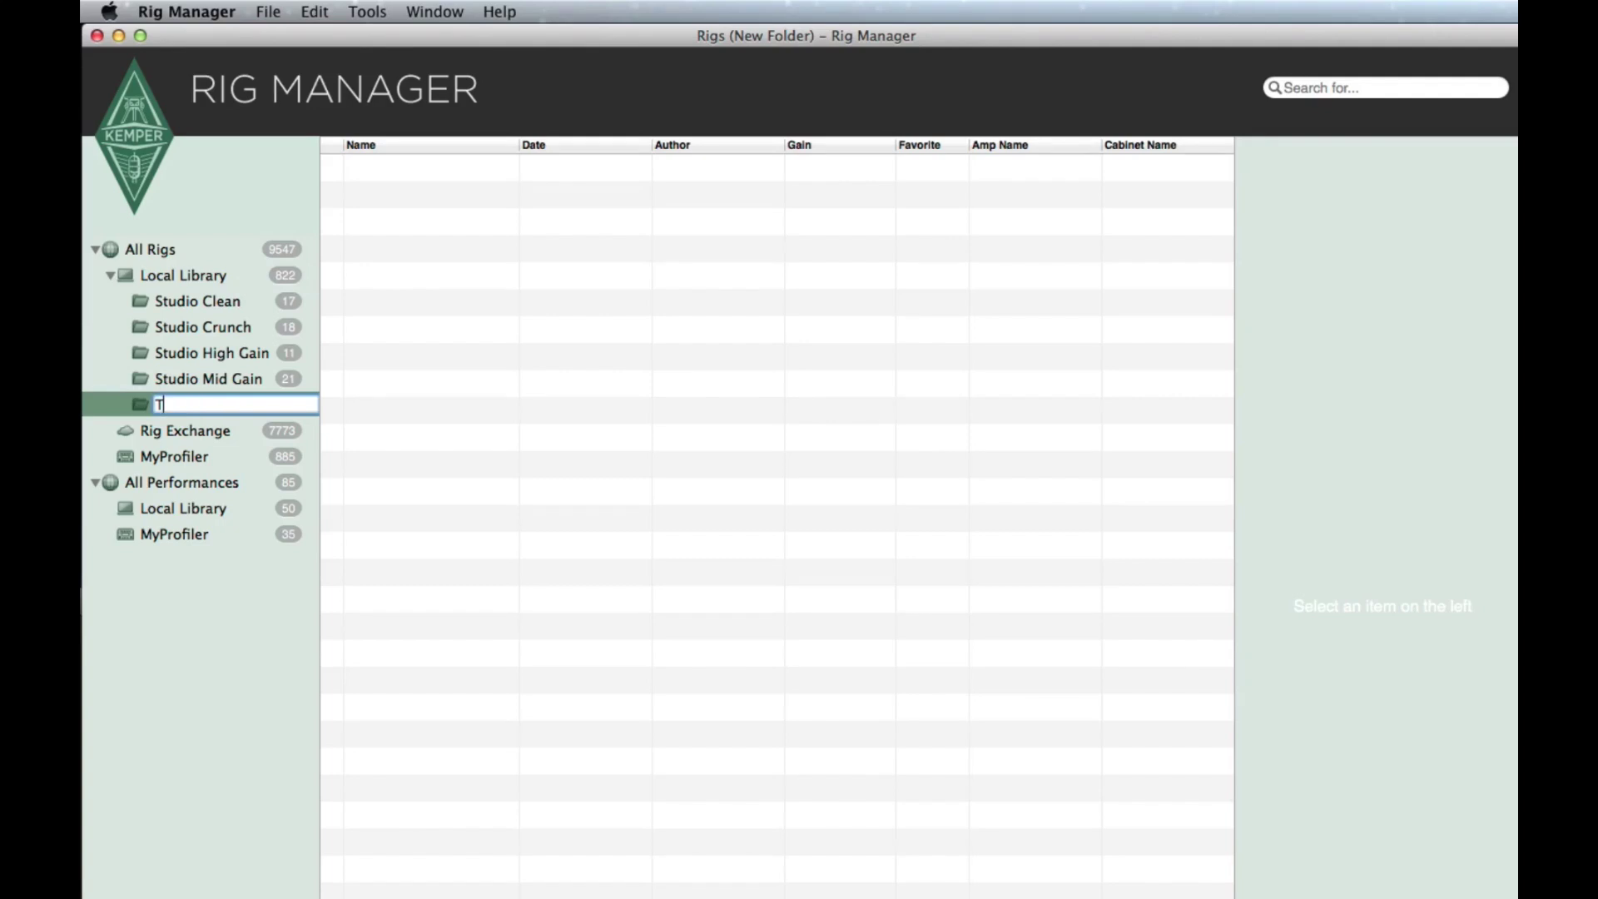
{"action": "type", "text": "utorials"}
{"action": "key", "text": "Return"}
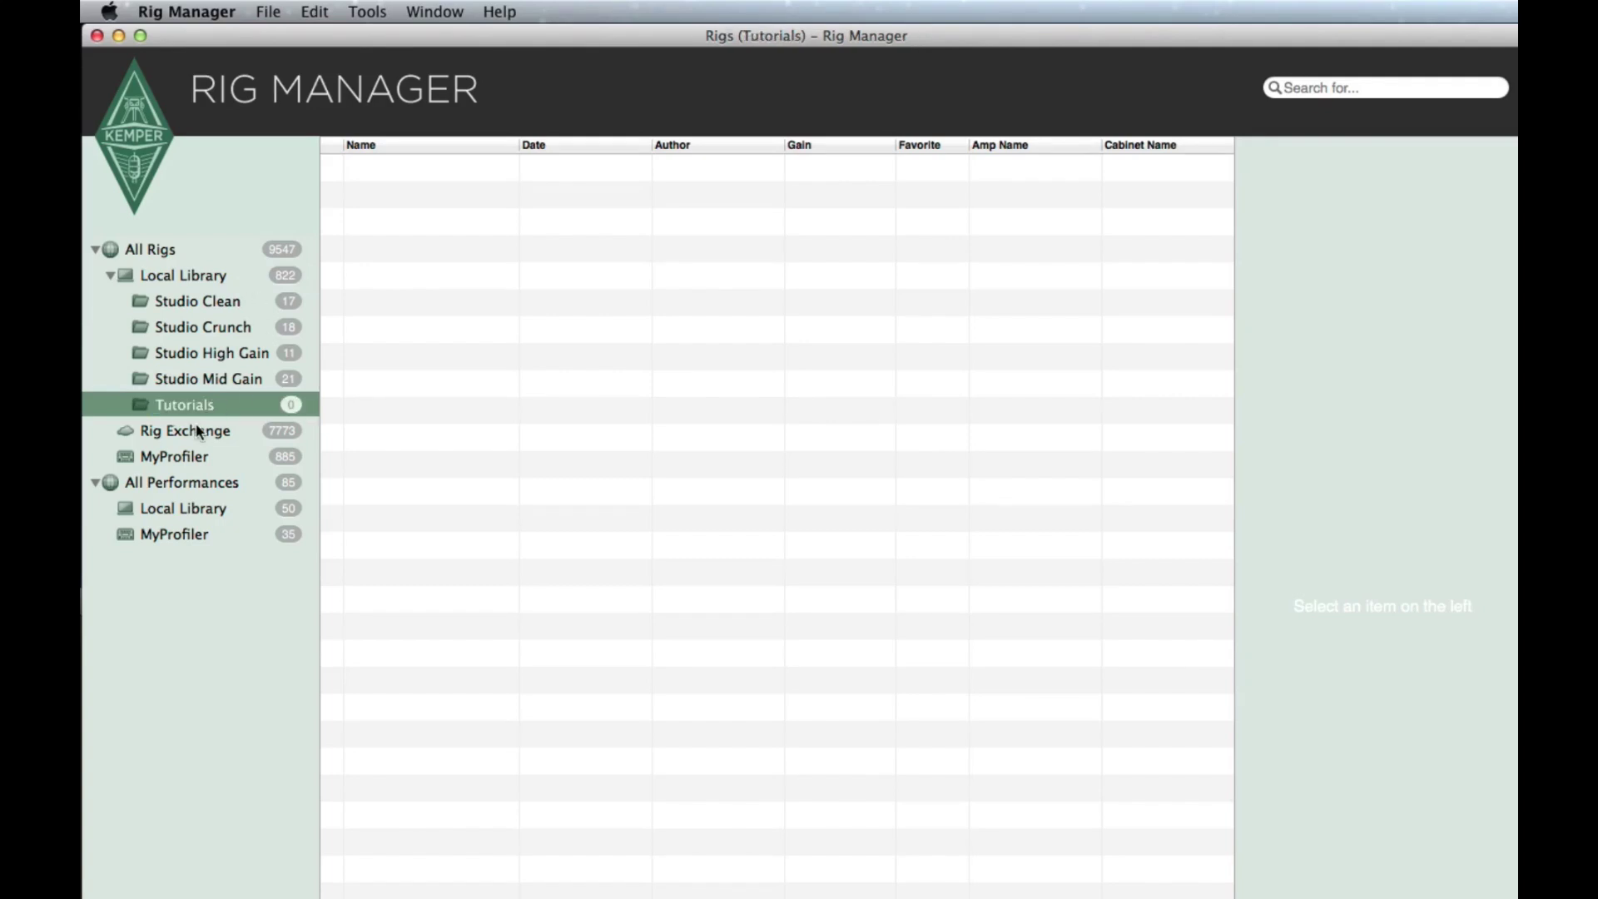
{"action": "left_click", "coordinate": [190, 456]}
{"action": "left_click_drag", "start_coordinate": [416, 651], "coordinate": [196, 407]}
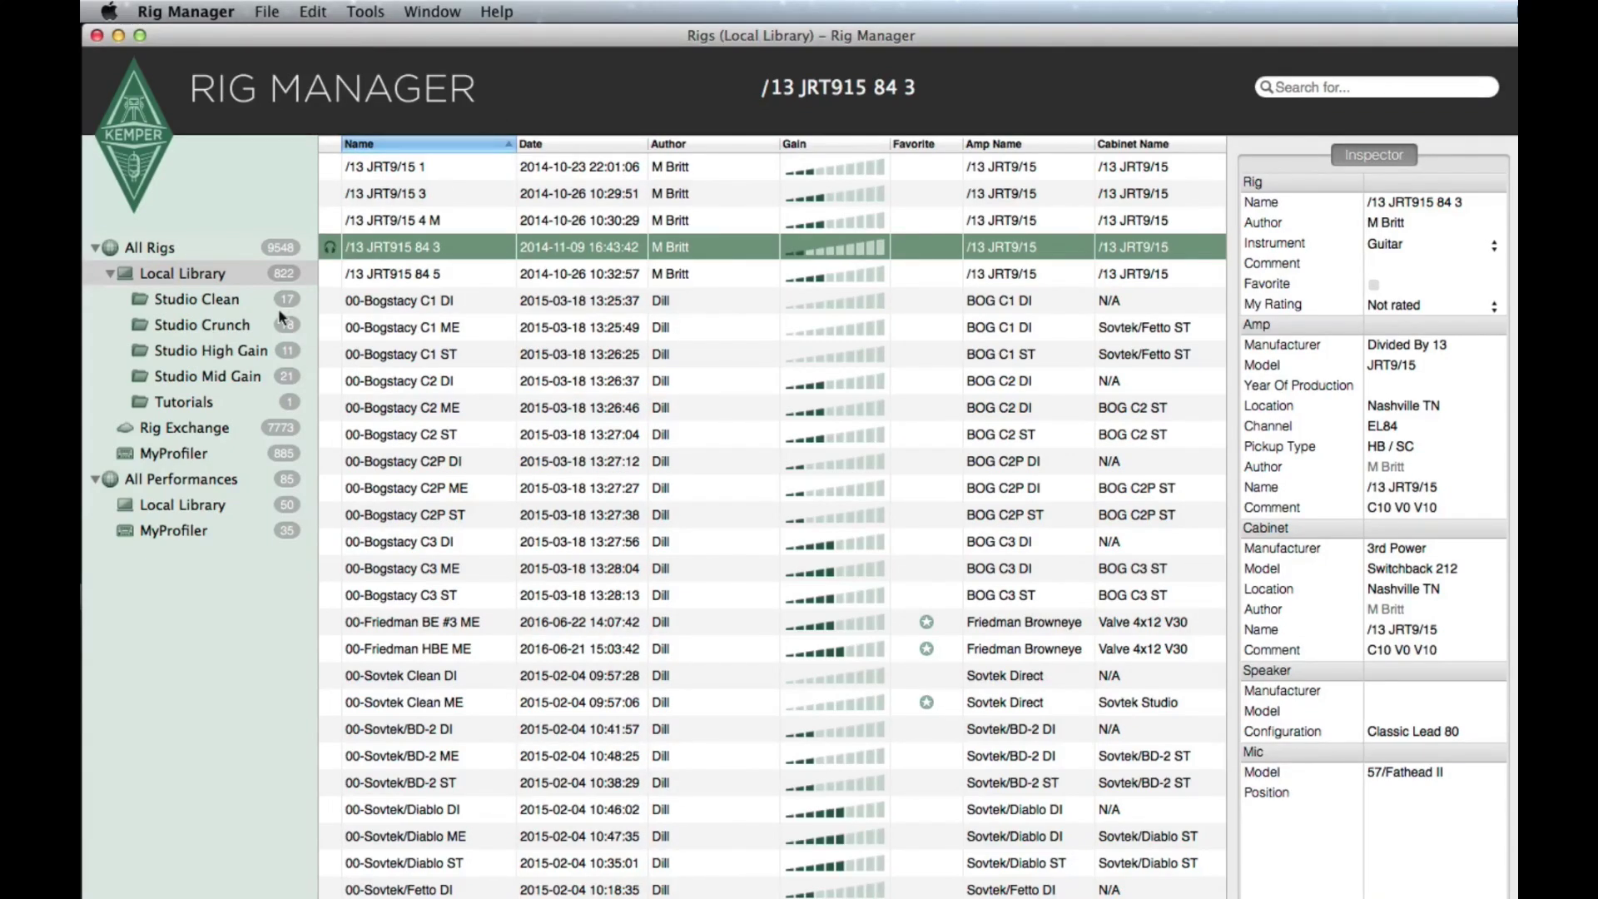
Step: Set the rig comment of 00-Friedman BE #3 ME in MyProfiler to "Merged Rig"
{"action": "left_click", "coordinate": [188, 451]}
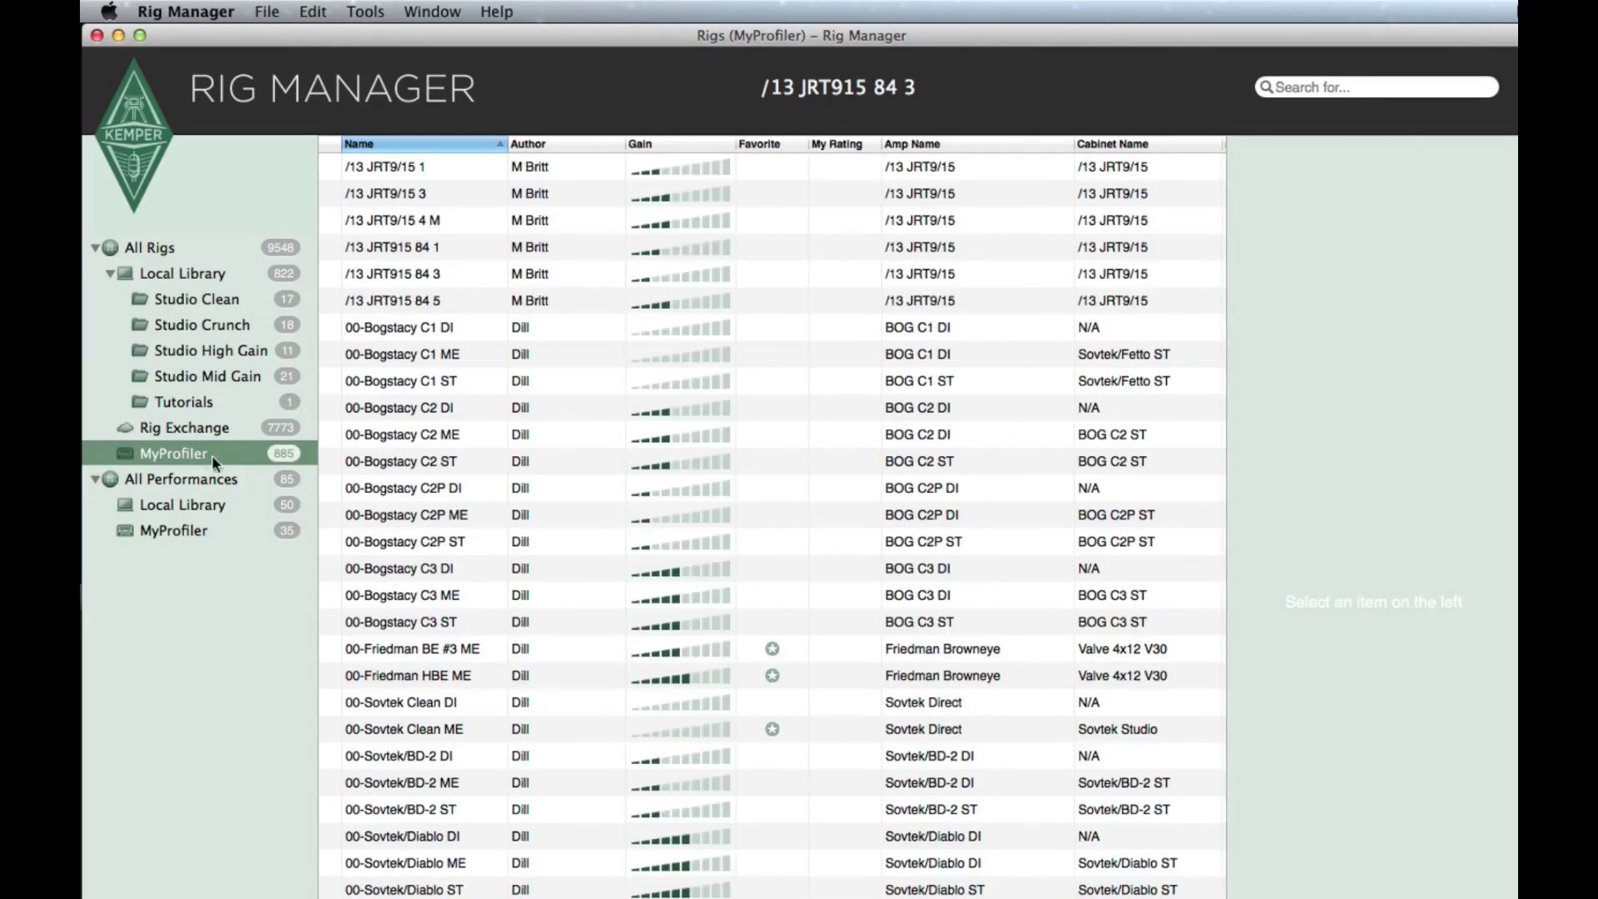
{"action": "left_click", "coordinate": [403, 649]}
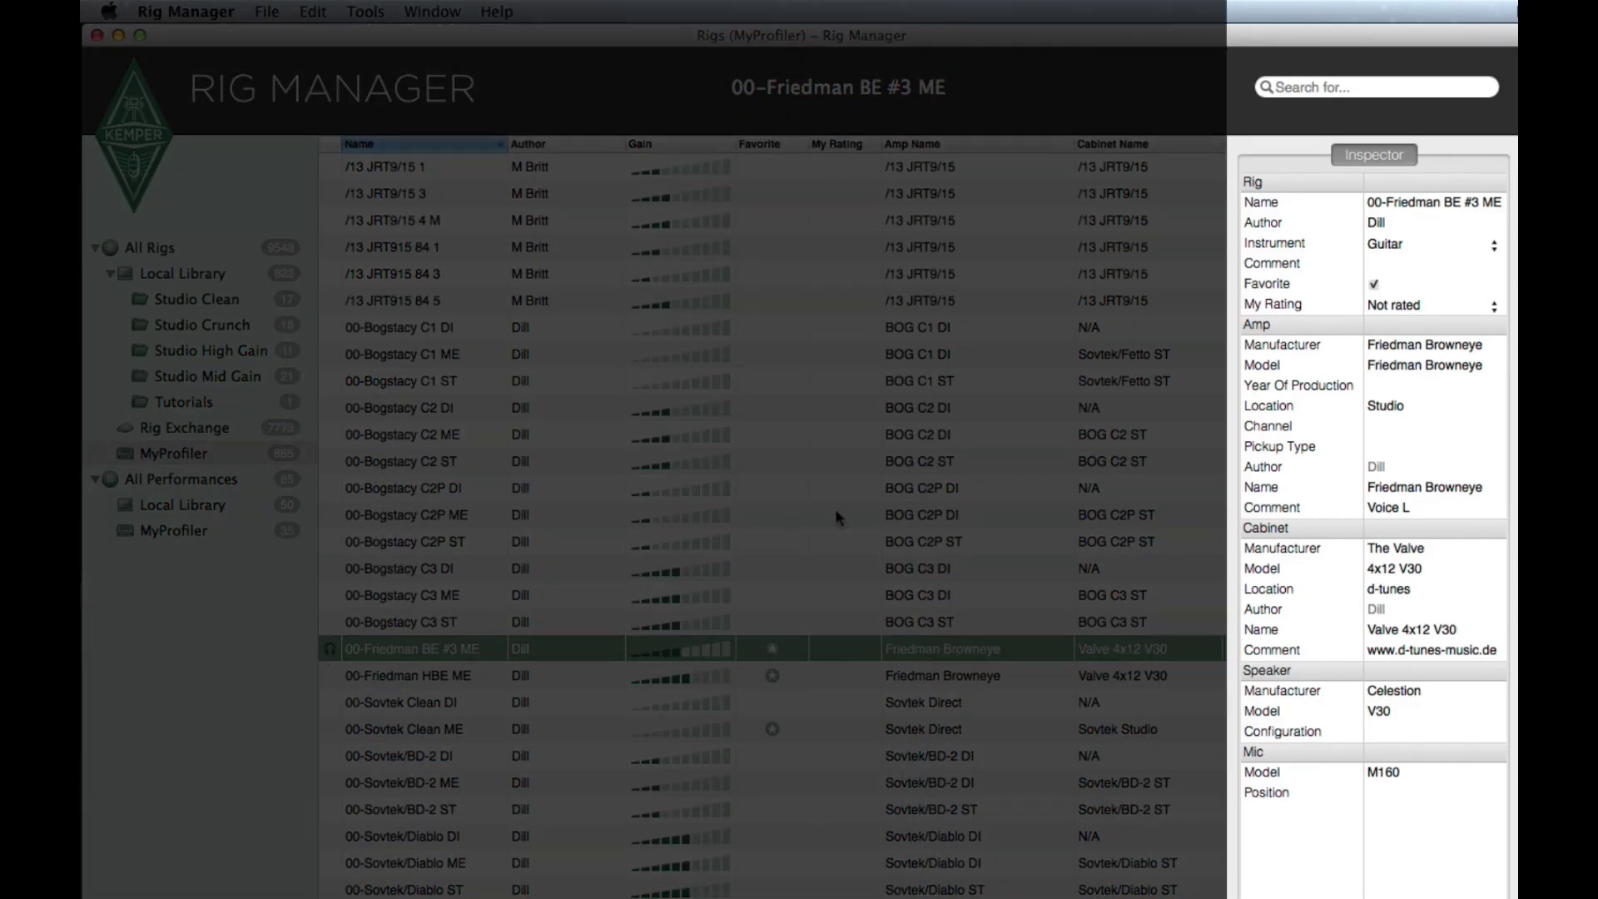
{"action": "left_click", "coordinate": [1380, 261]}
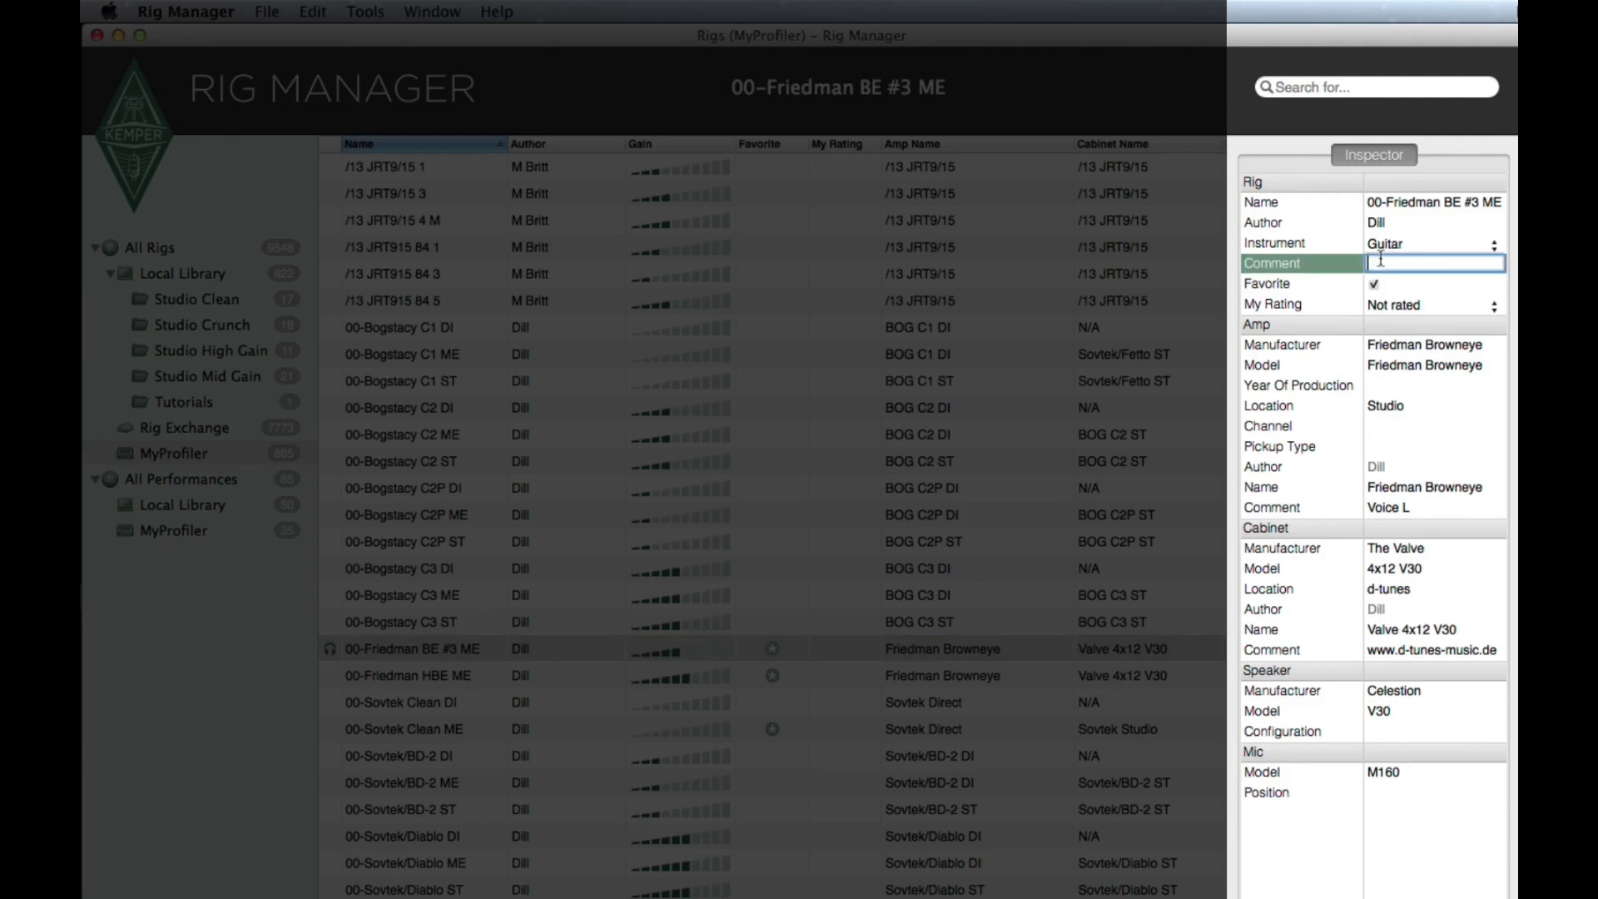
{"action": "type", "text": "Merged Rig"}
{"action": "key", "text": "Tab"}
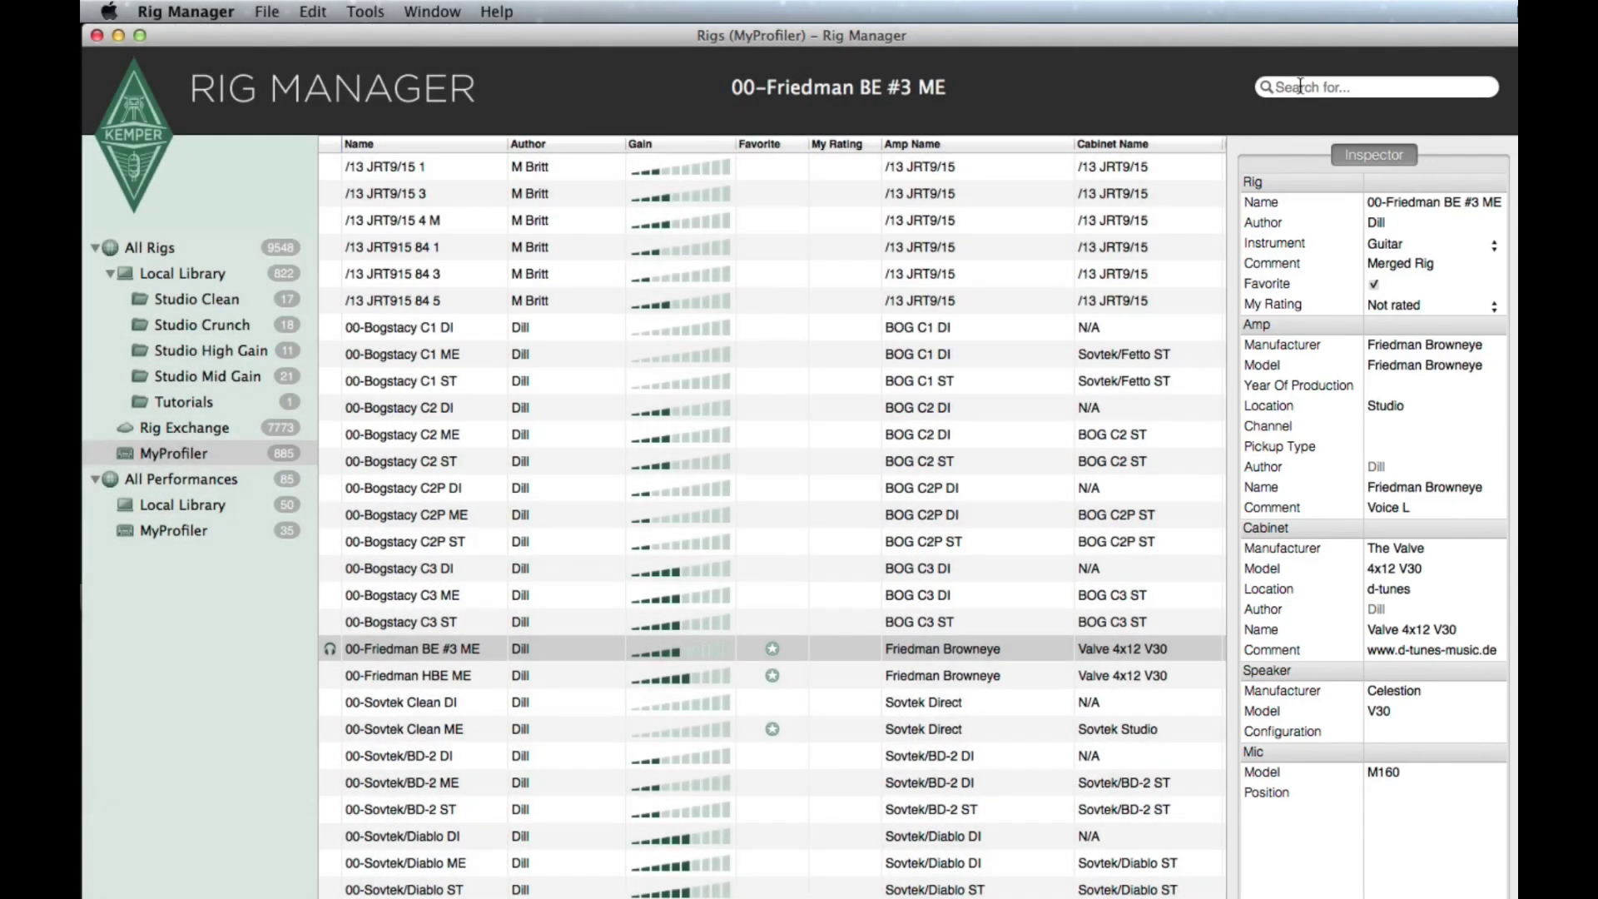
Step: Search the MyProfiler rigs for "Merged"
{"action": "left_click", "coordinate": [1300, 87]}
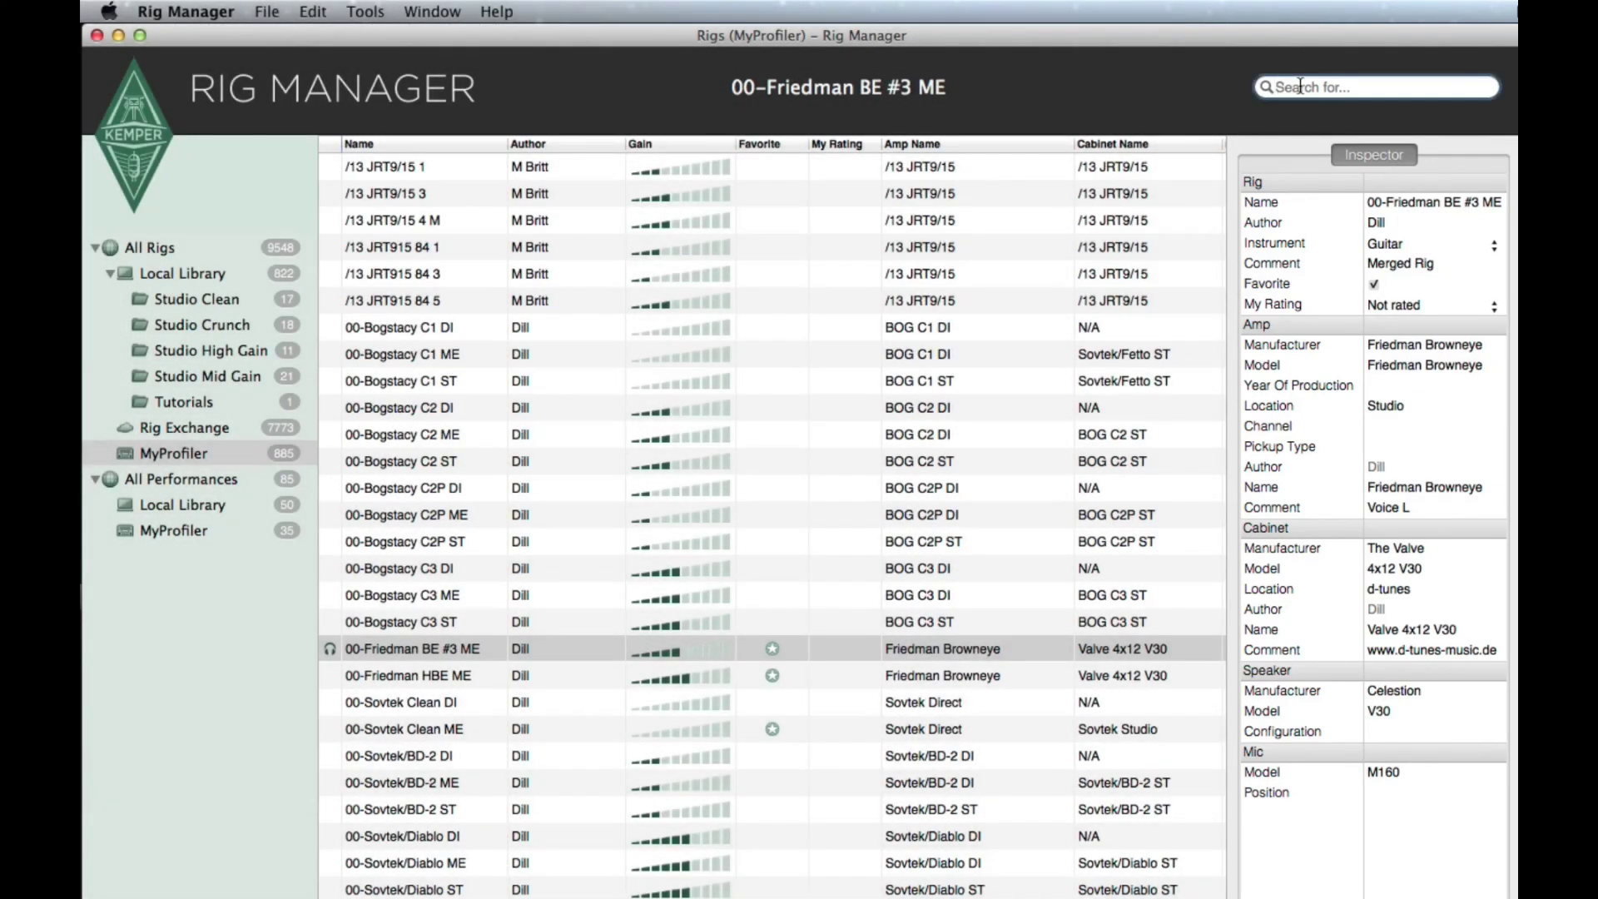
{"action": "type", "text": "Merged"}
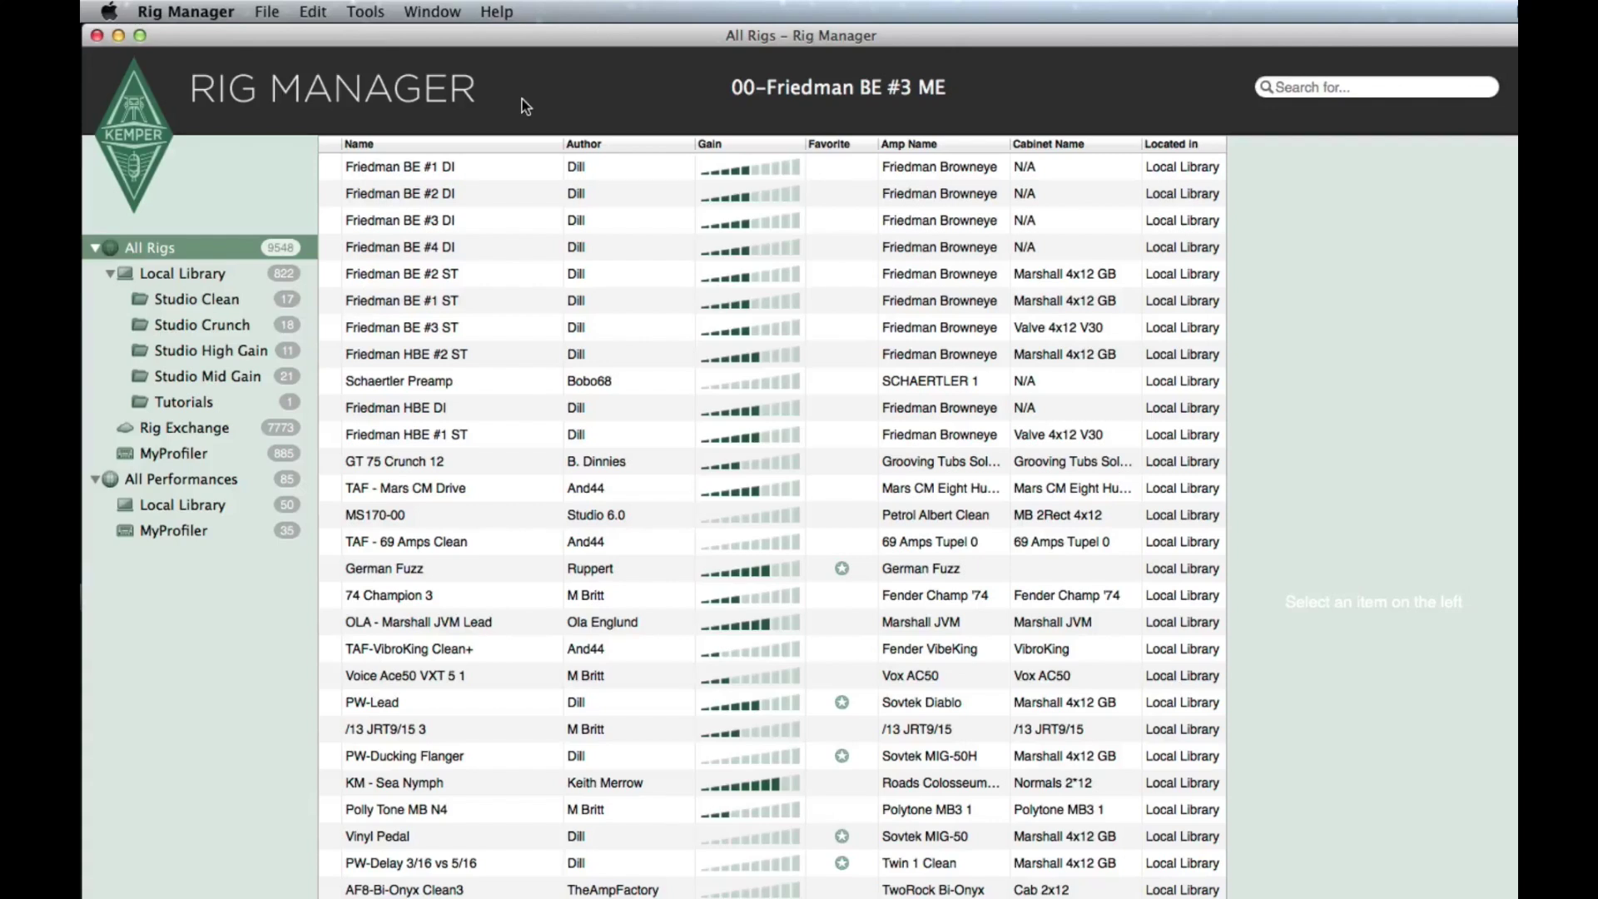
Step: In the MyProfiler performance B&B #1- ST, switch the Clean 2 slot off and on again, and move it to slot 3
{"action": "left_click", "coordinate": [174, 531]}
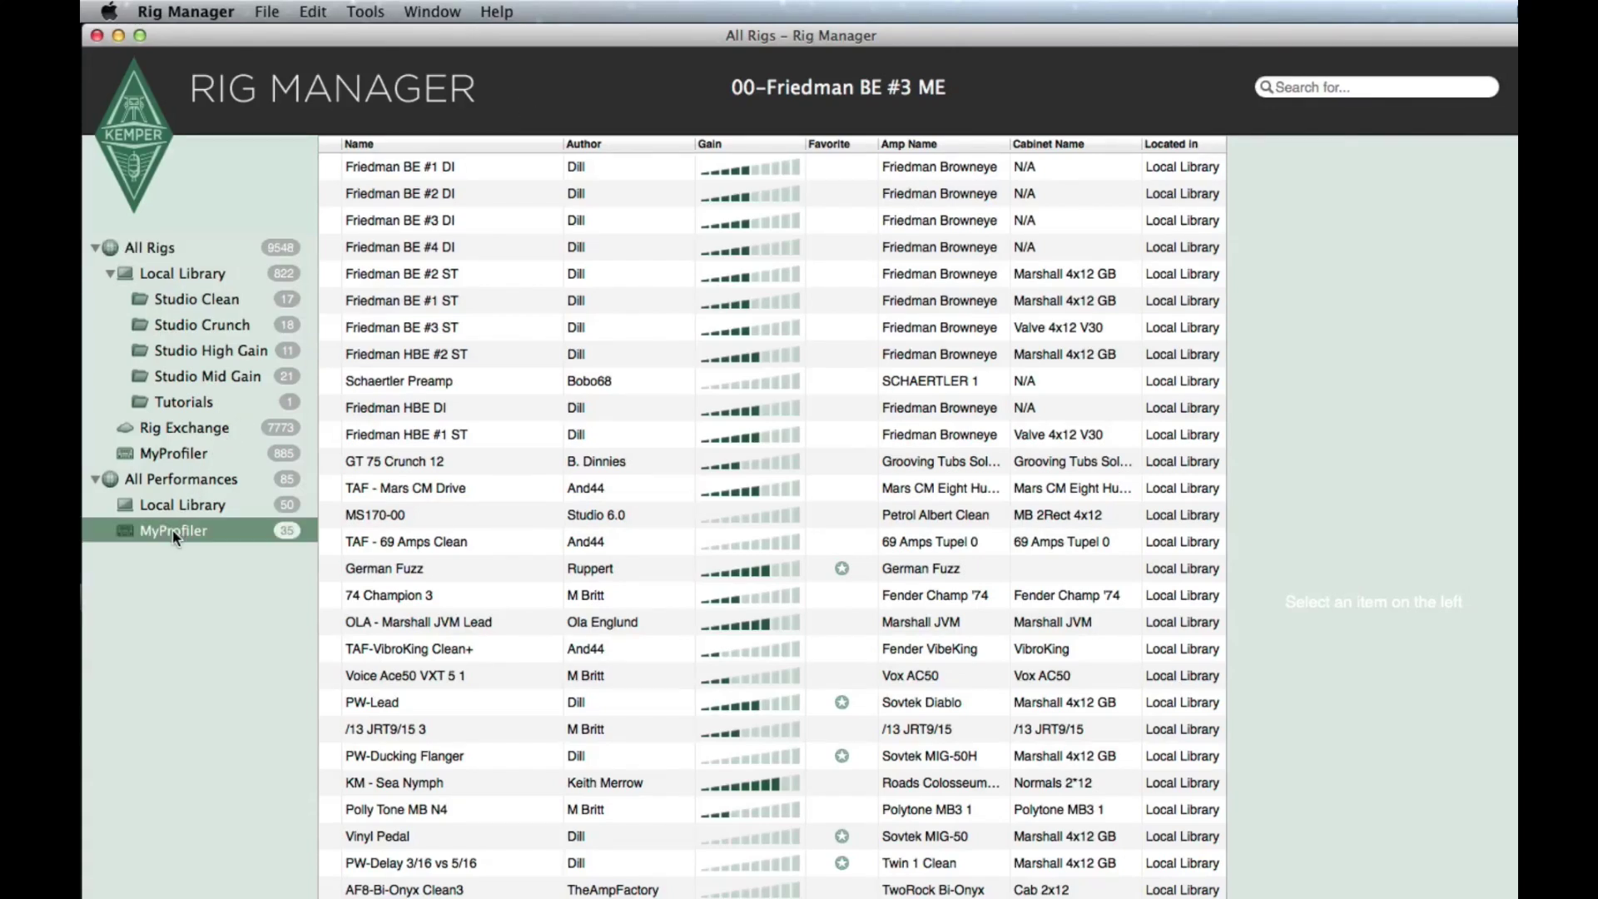
{"action": "left_click", "coordinate": [394, 575]}
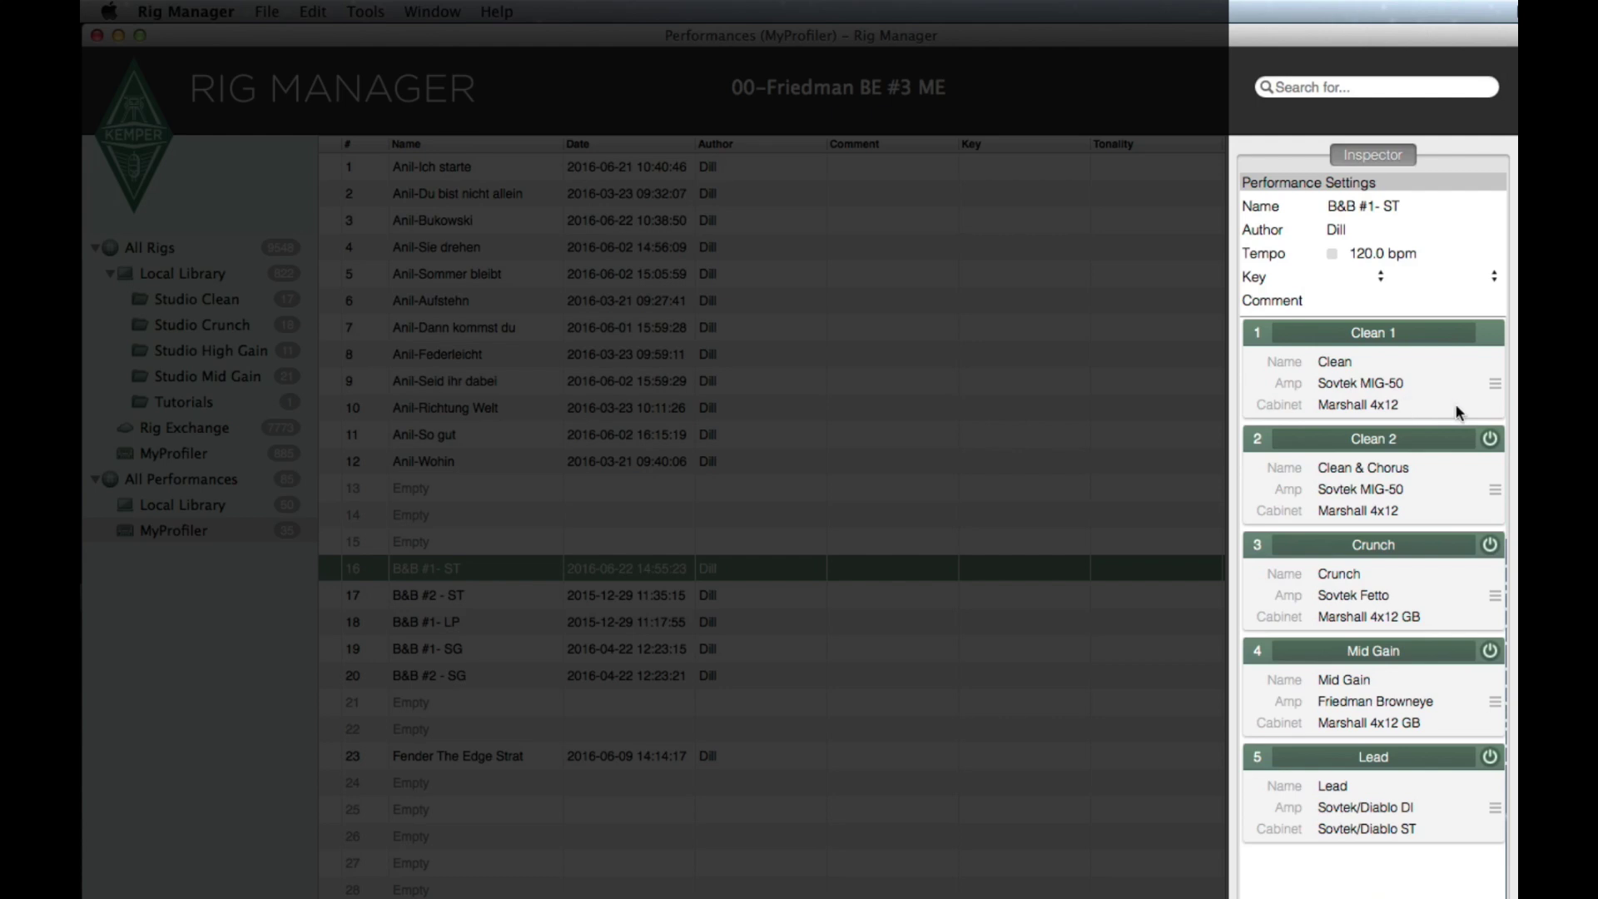
{"action": "left_click", "coordinate": [1489, 438]}
{"action": "left_click", "coordinate": [1489, 439]}
{"action": "left_click_drag", "start_coordinate": [1448, 445], "coordinate": [1445, 566]}
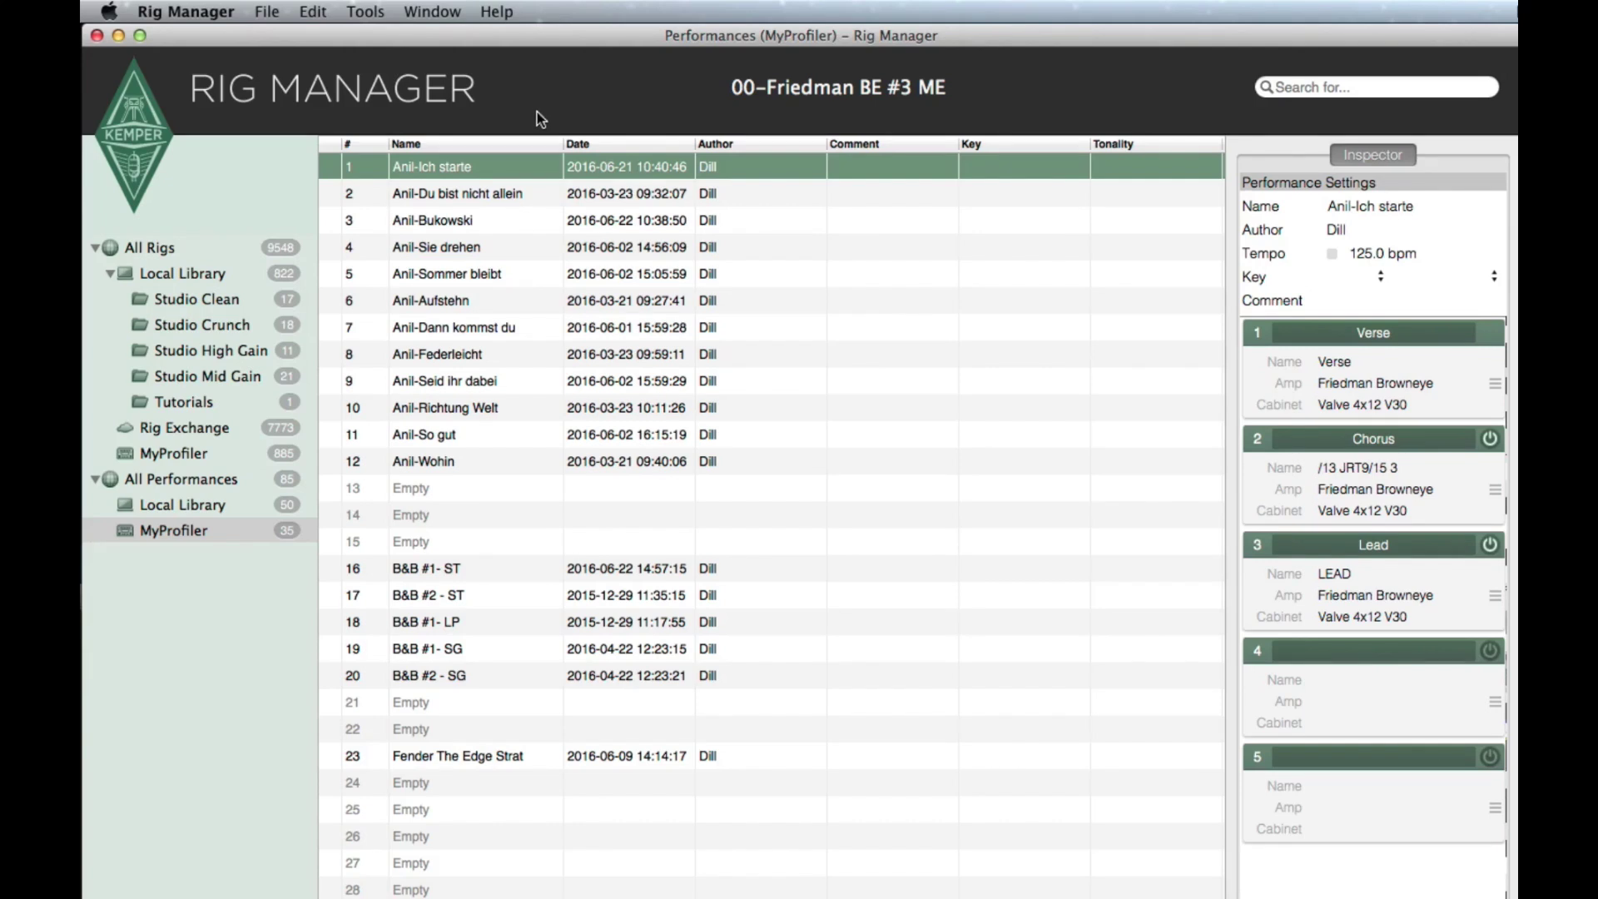
Step: Create a new performance in the empty position 13 of the MyProfiler performances
{"action": "left_click", "coordinate": [434, 487]}
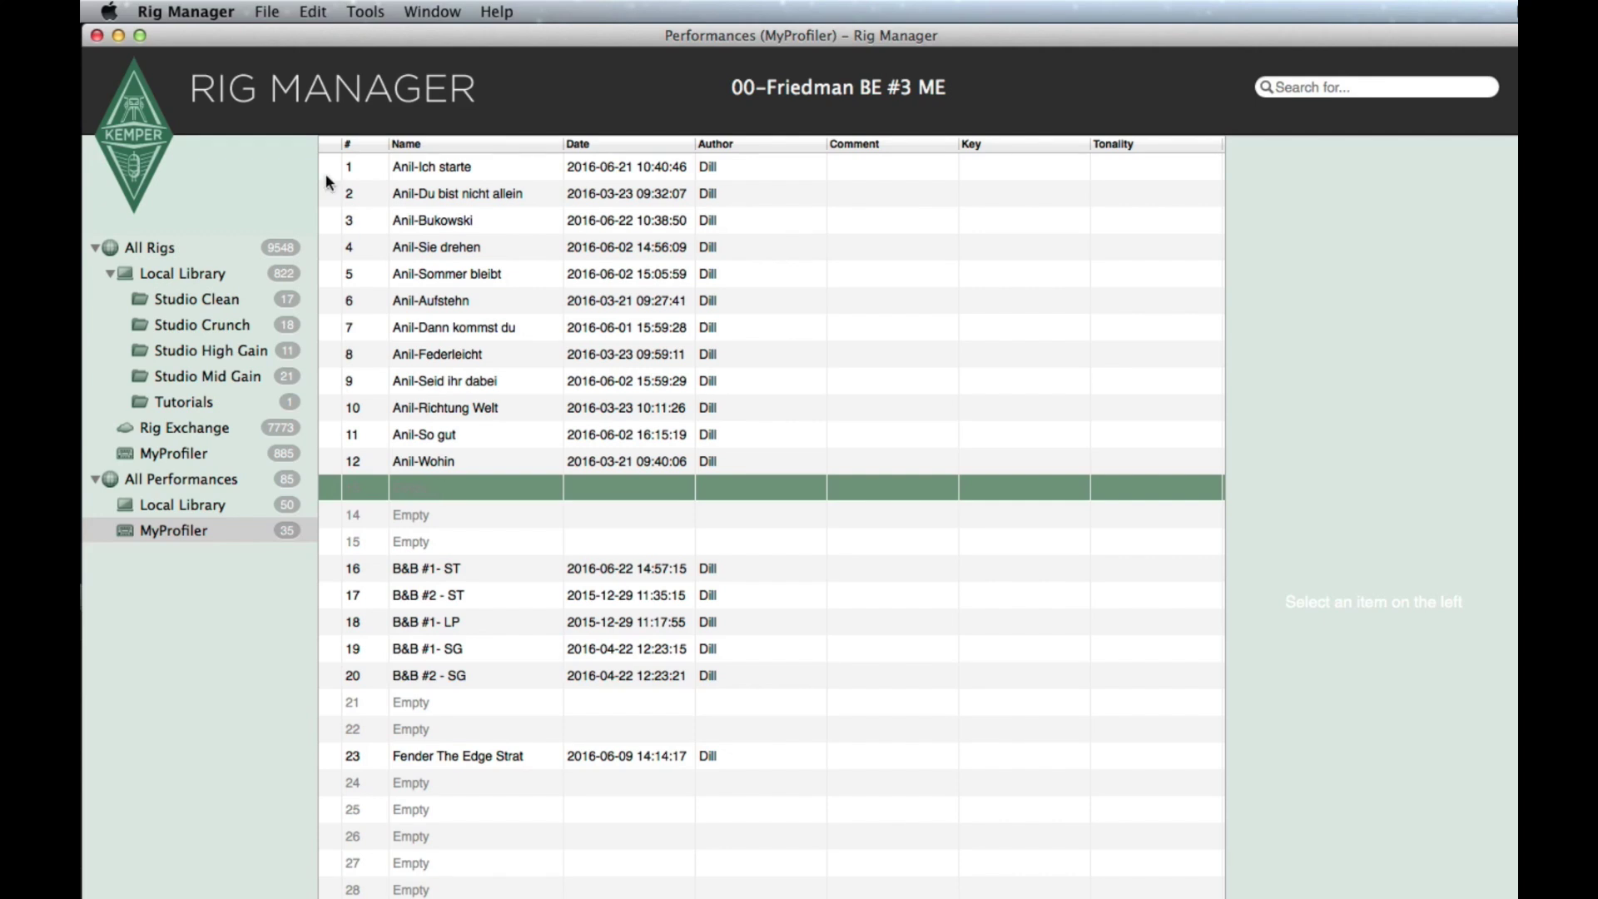
{"action": "left_click", "coordinate": [268, 12]}
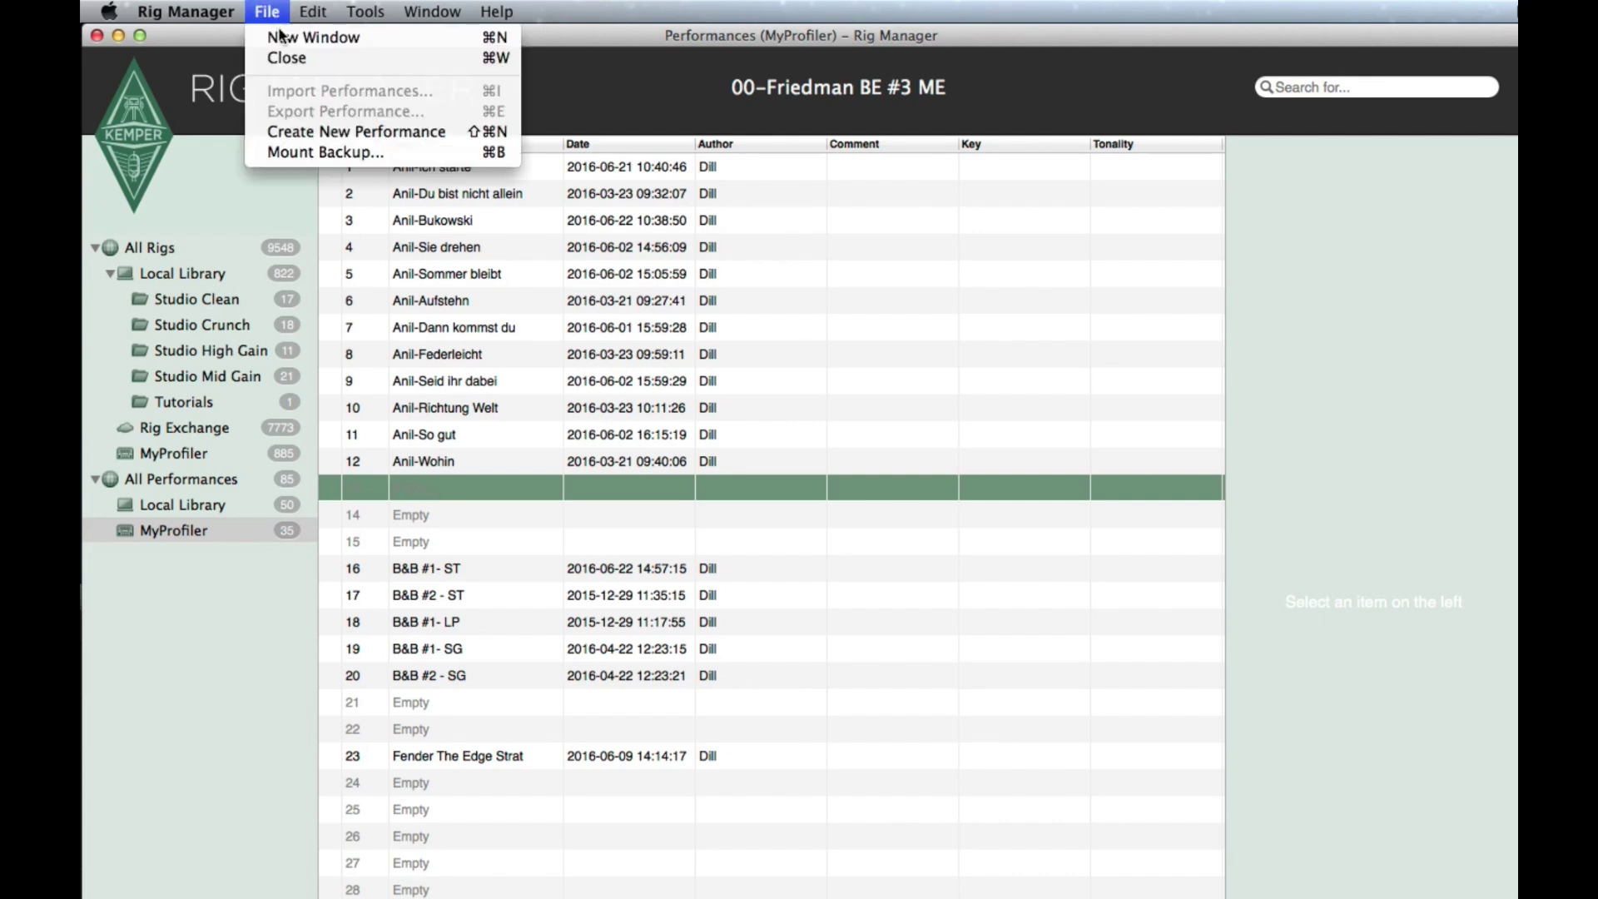
{"action": "left_click", "coordinate": [297, 131]}
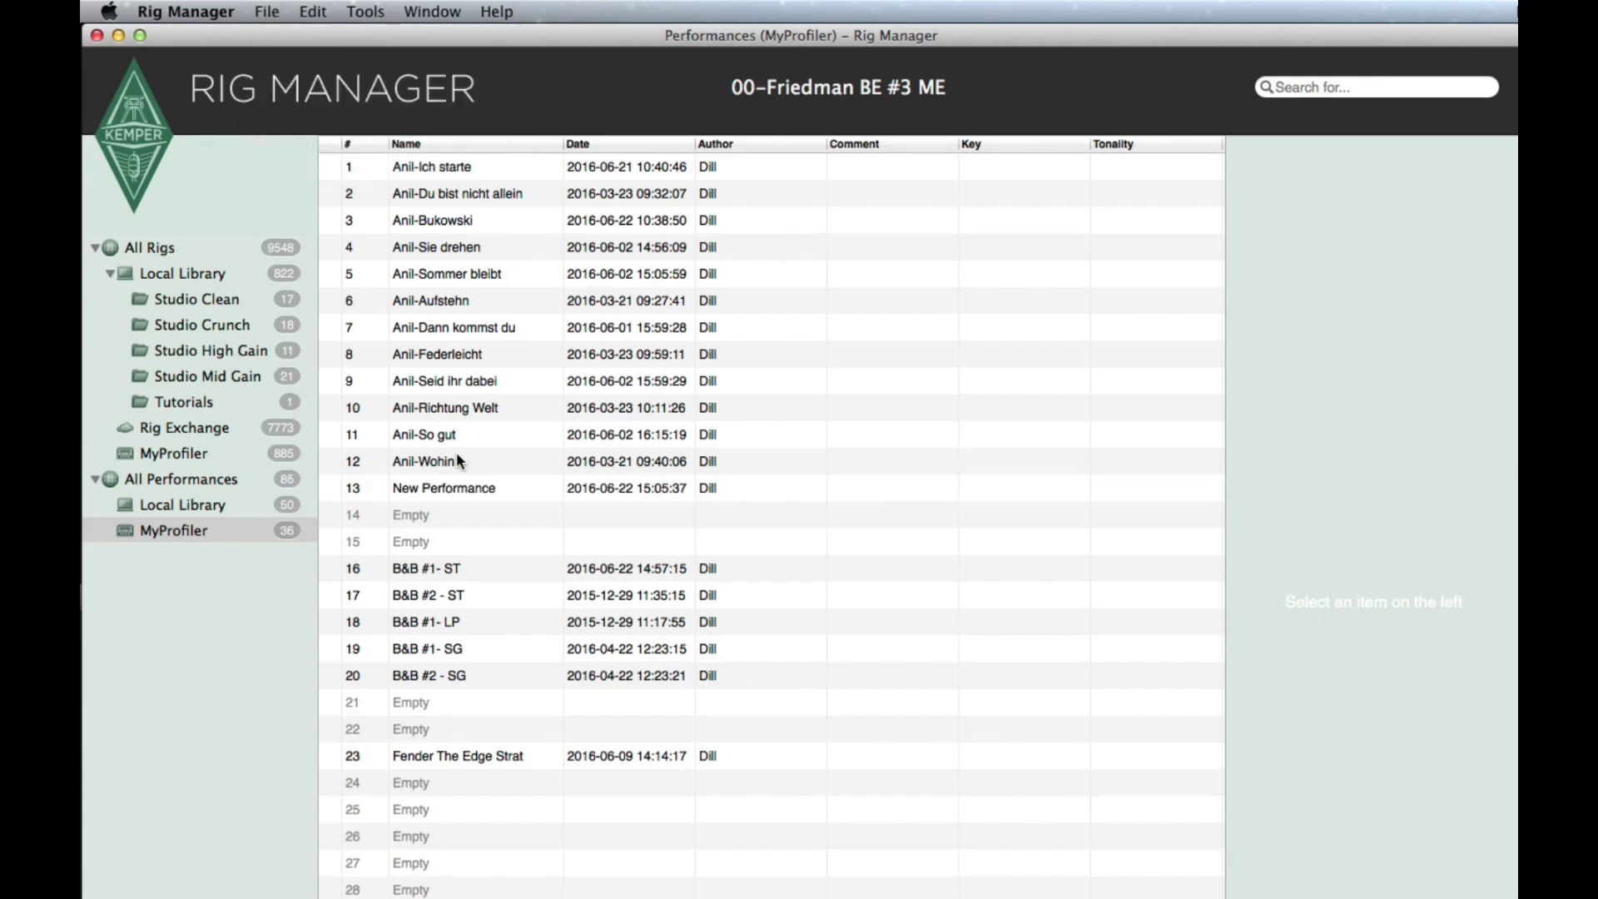
Step: Rename the new performance in position 13 of the MyProfiler performances as Tutorial
{"action": "left_click", "coordinate": [464, 487]}
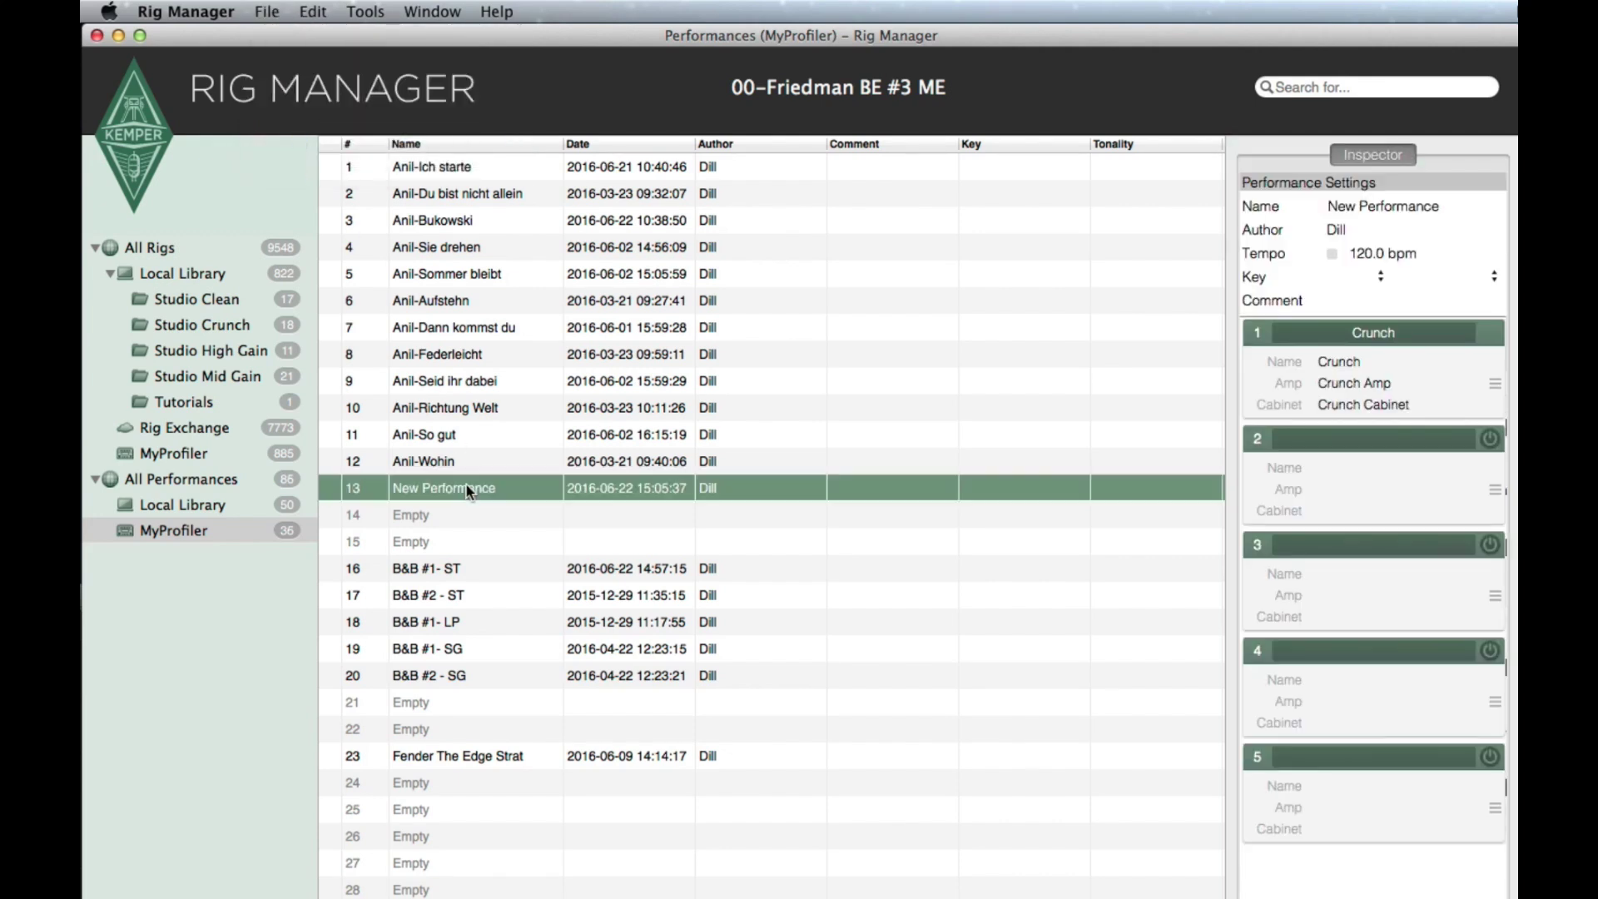
{"action": "left_click", "coordinate": [1385, 206]}
{"action": "left_click_drag", "start_coordinate": [1465, 207], "coordinate": [1293, 209]}
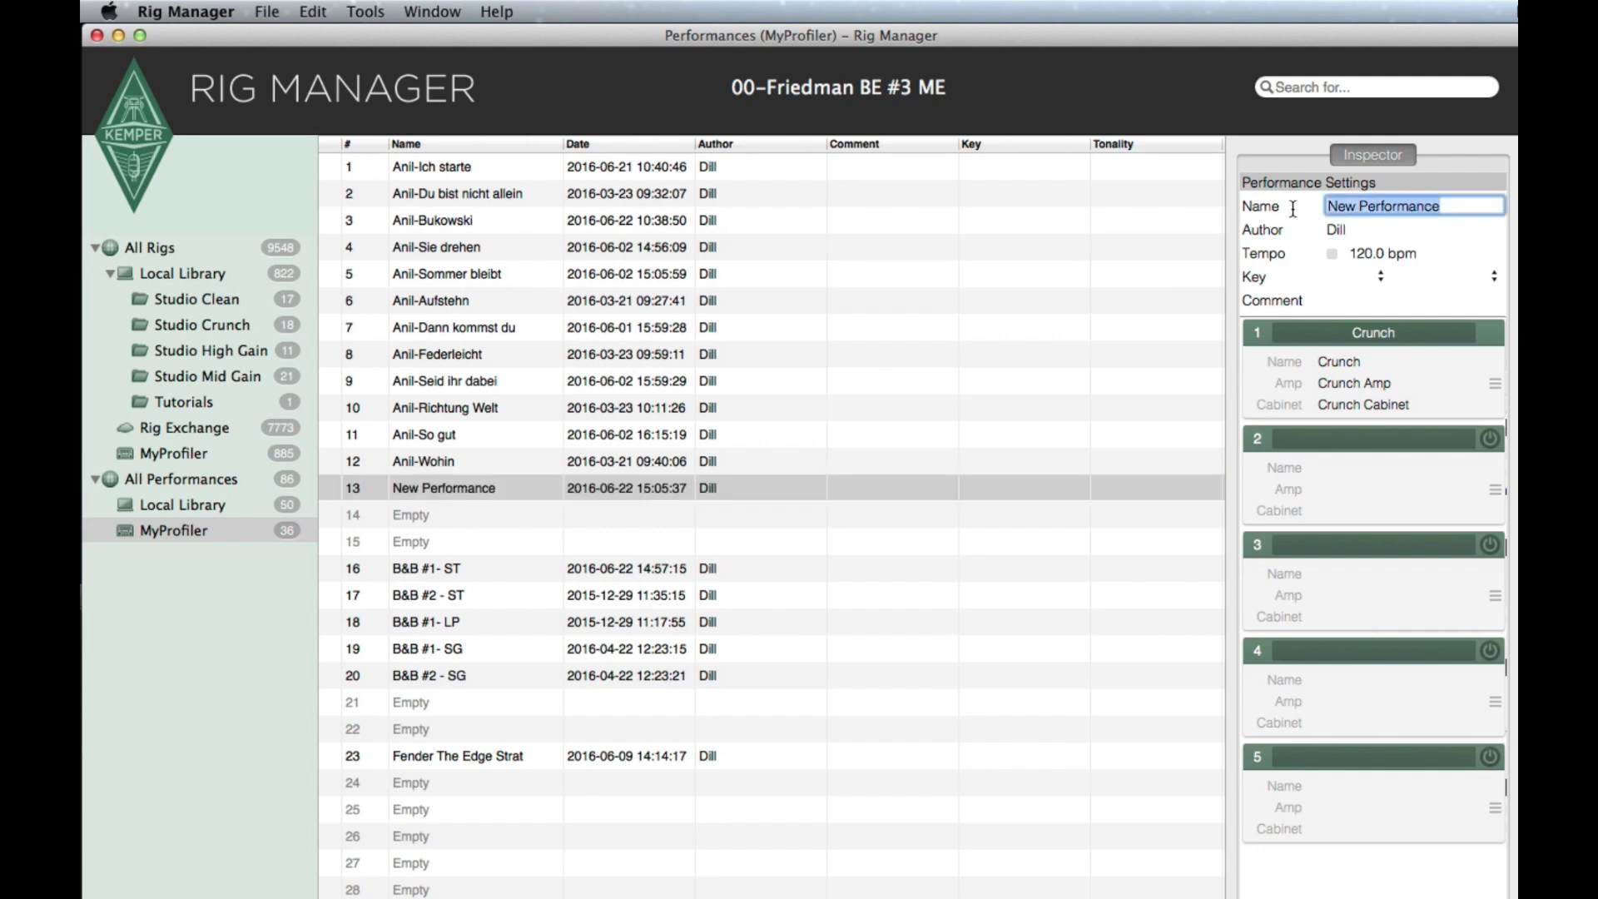
{"action": "type", "text": "Tutorial"}
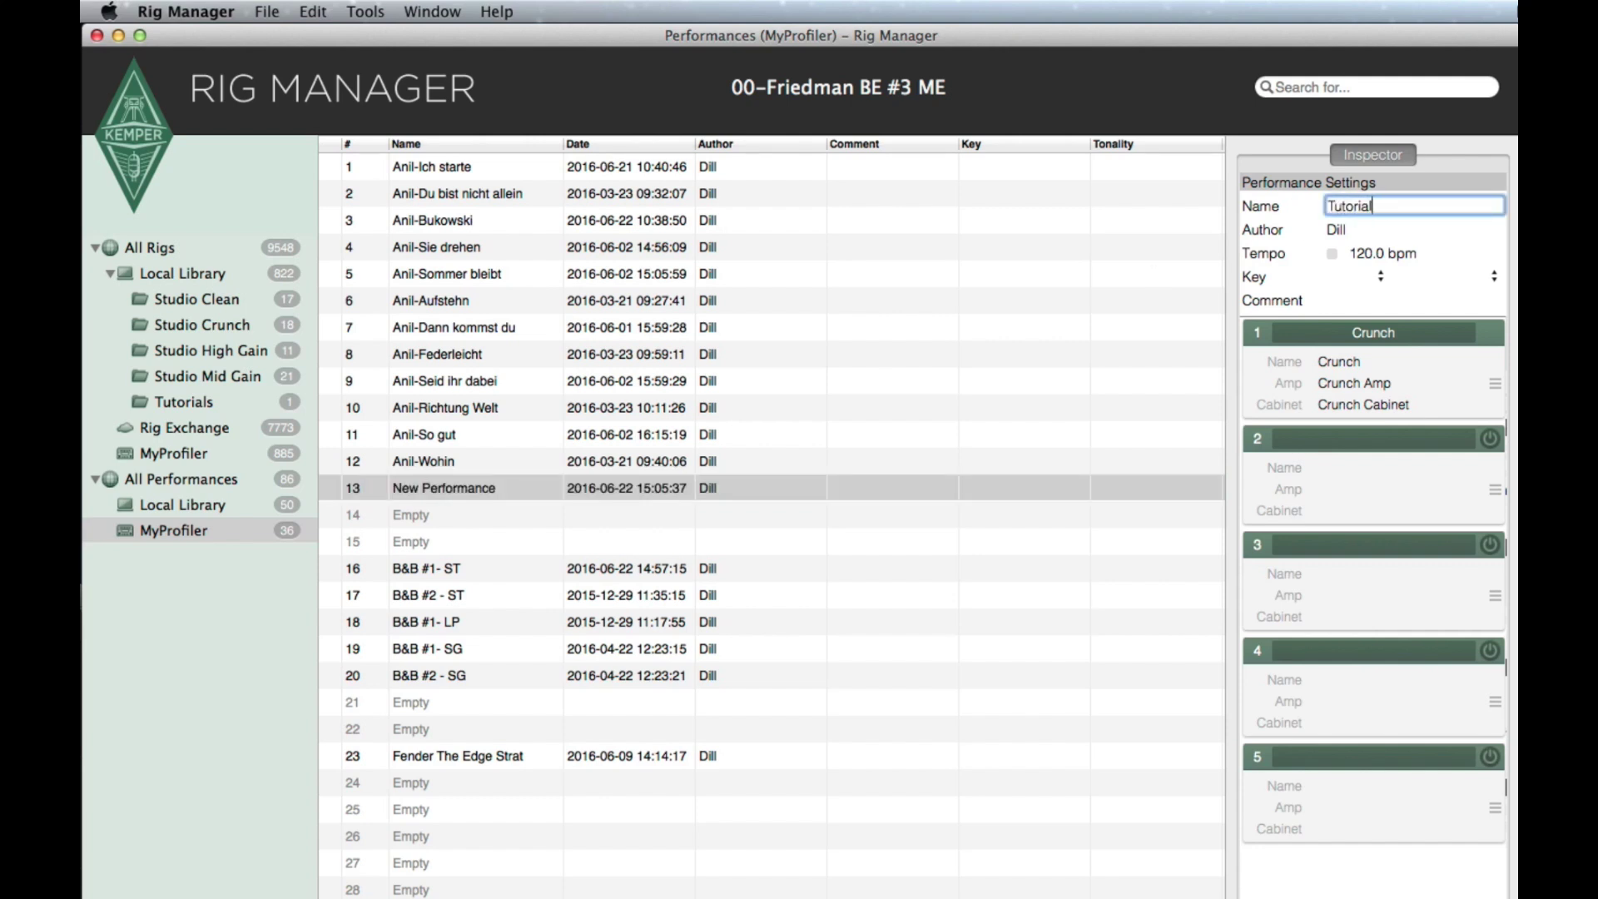
{"action": "key", "text": "Return"}
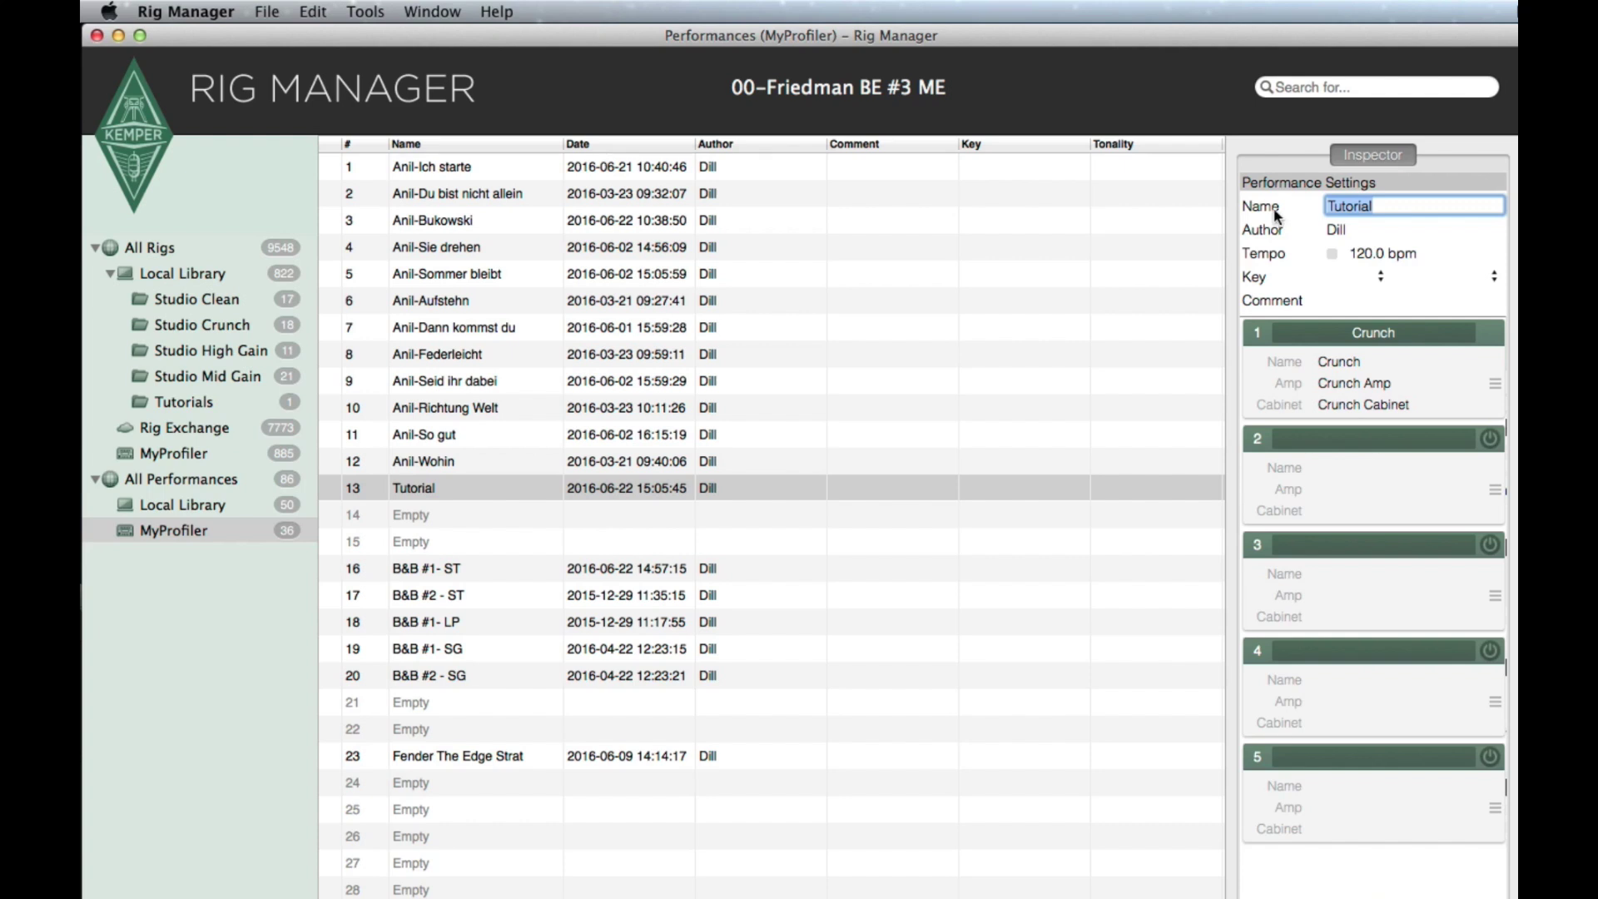
Step: Copy the rig /13 JRT9/15 1 from the Local Library and paste it into slot 1 of the MyProfiler performance Tutorial
{"action": "left_click", "coordinate": [175, 274]}
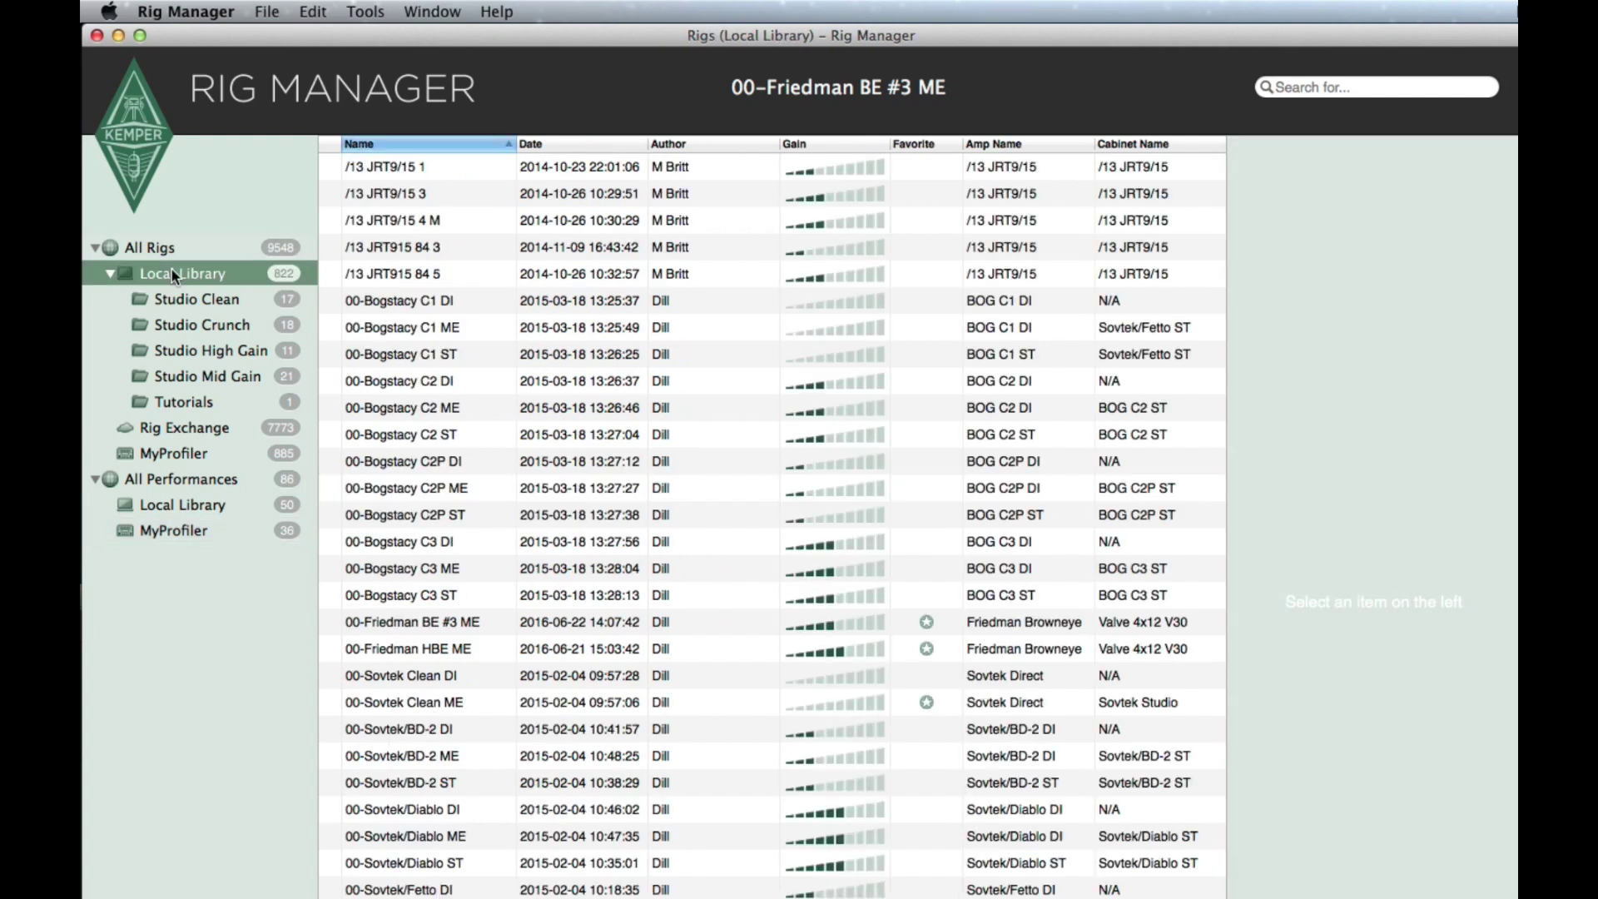
{"action": "left_click", "coordinate": [400, 169]}
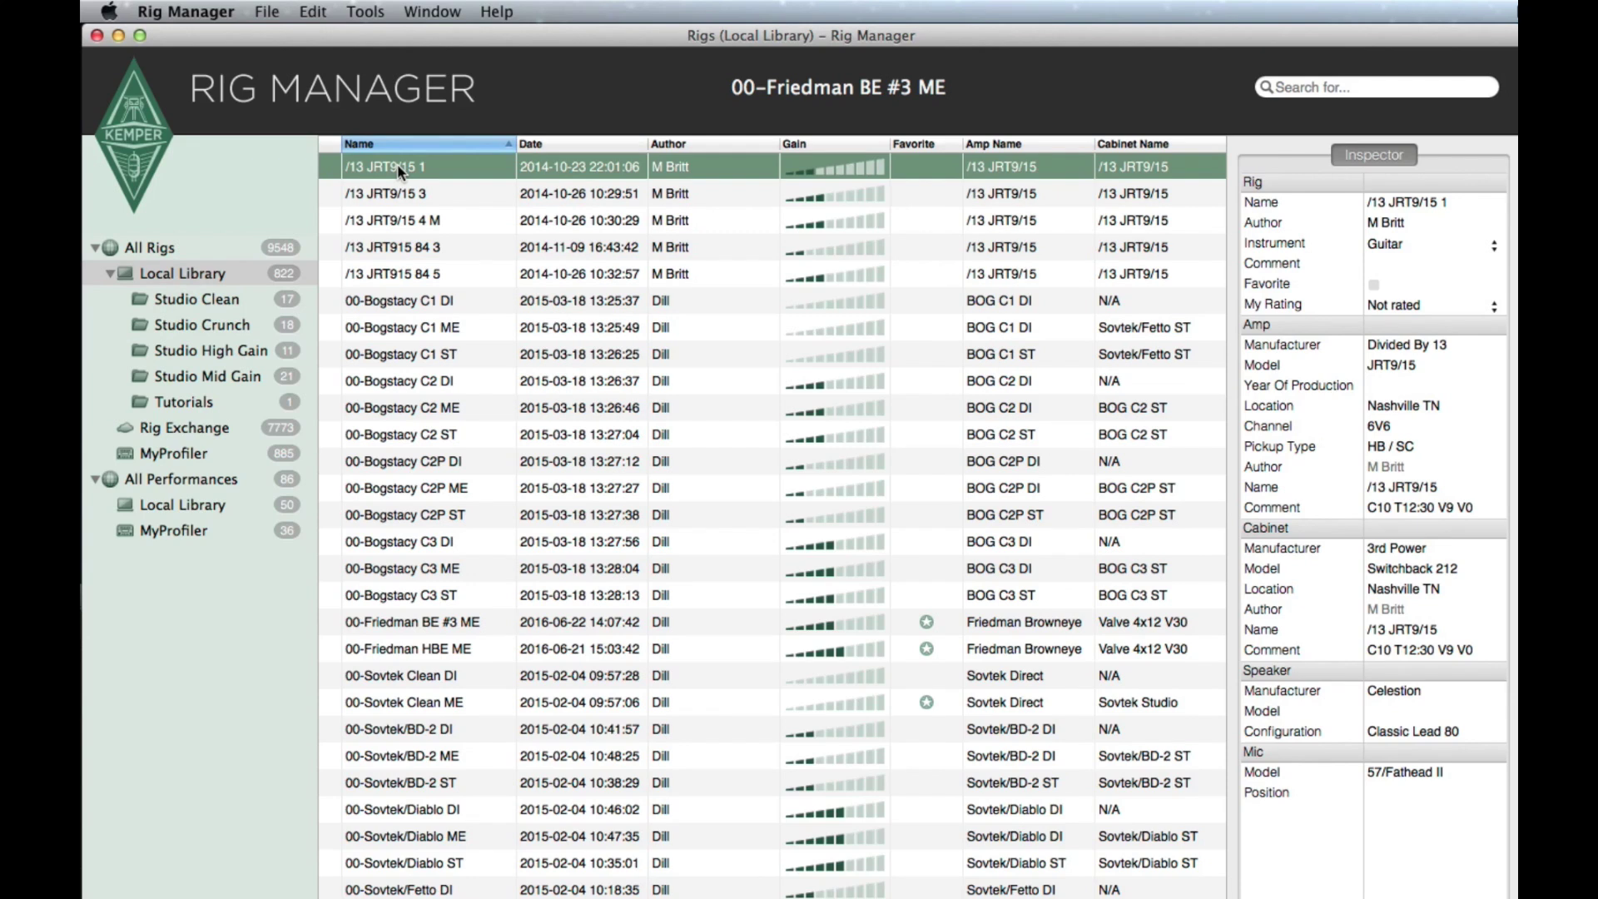
{"action": "left_click", "coordinate": [315, 12]}
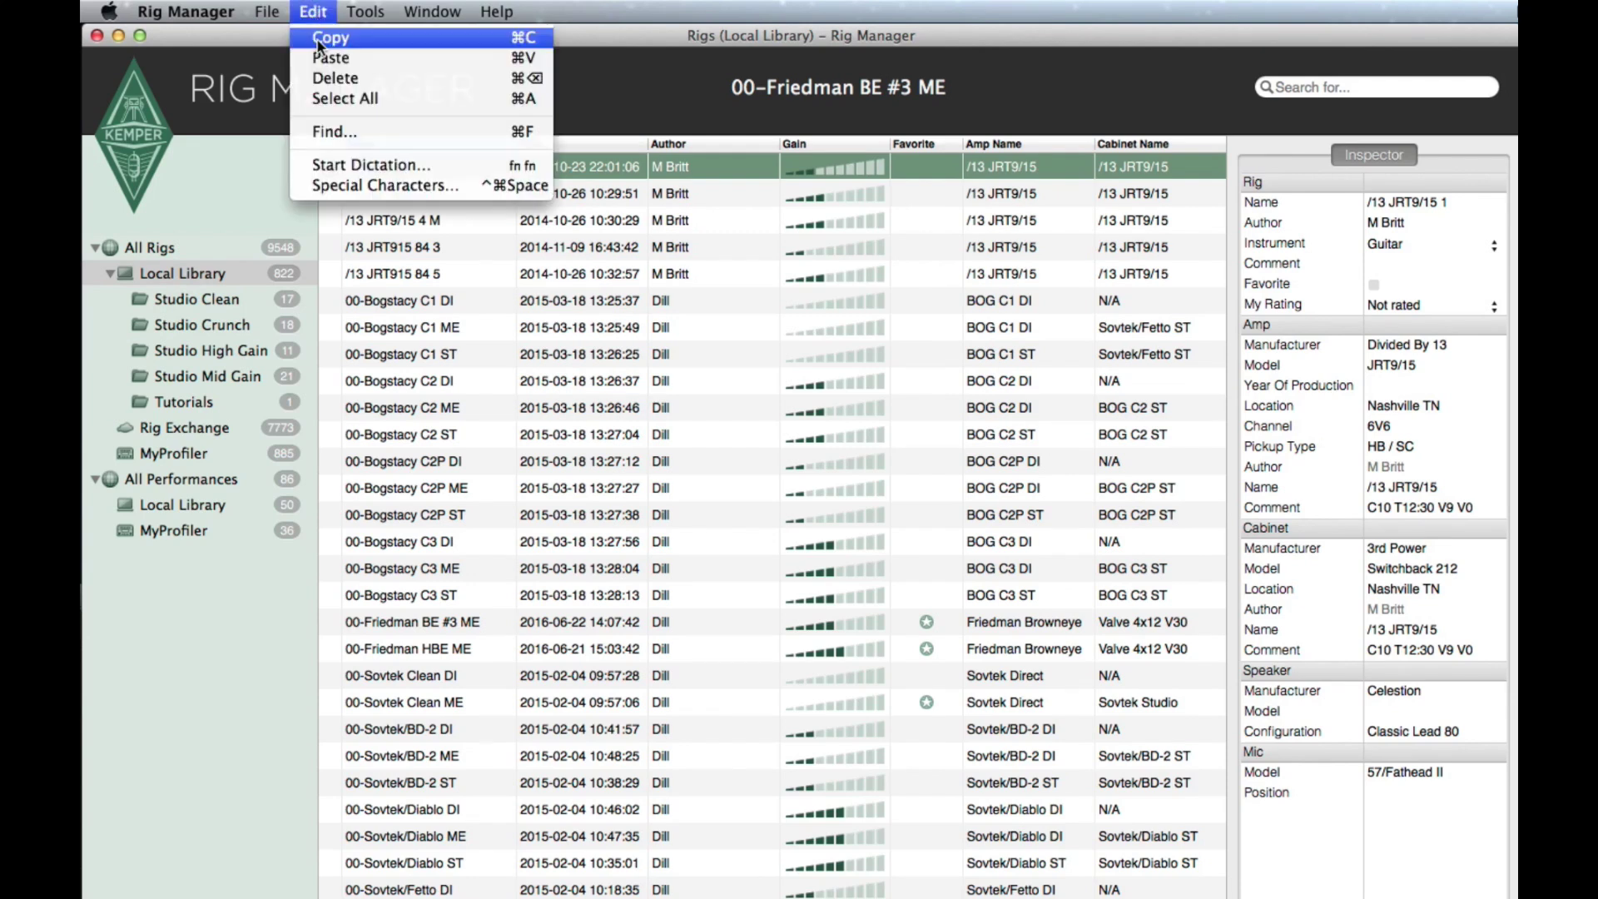
{"action": "left_click", "coordinate": [317, 41]}
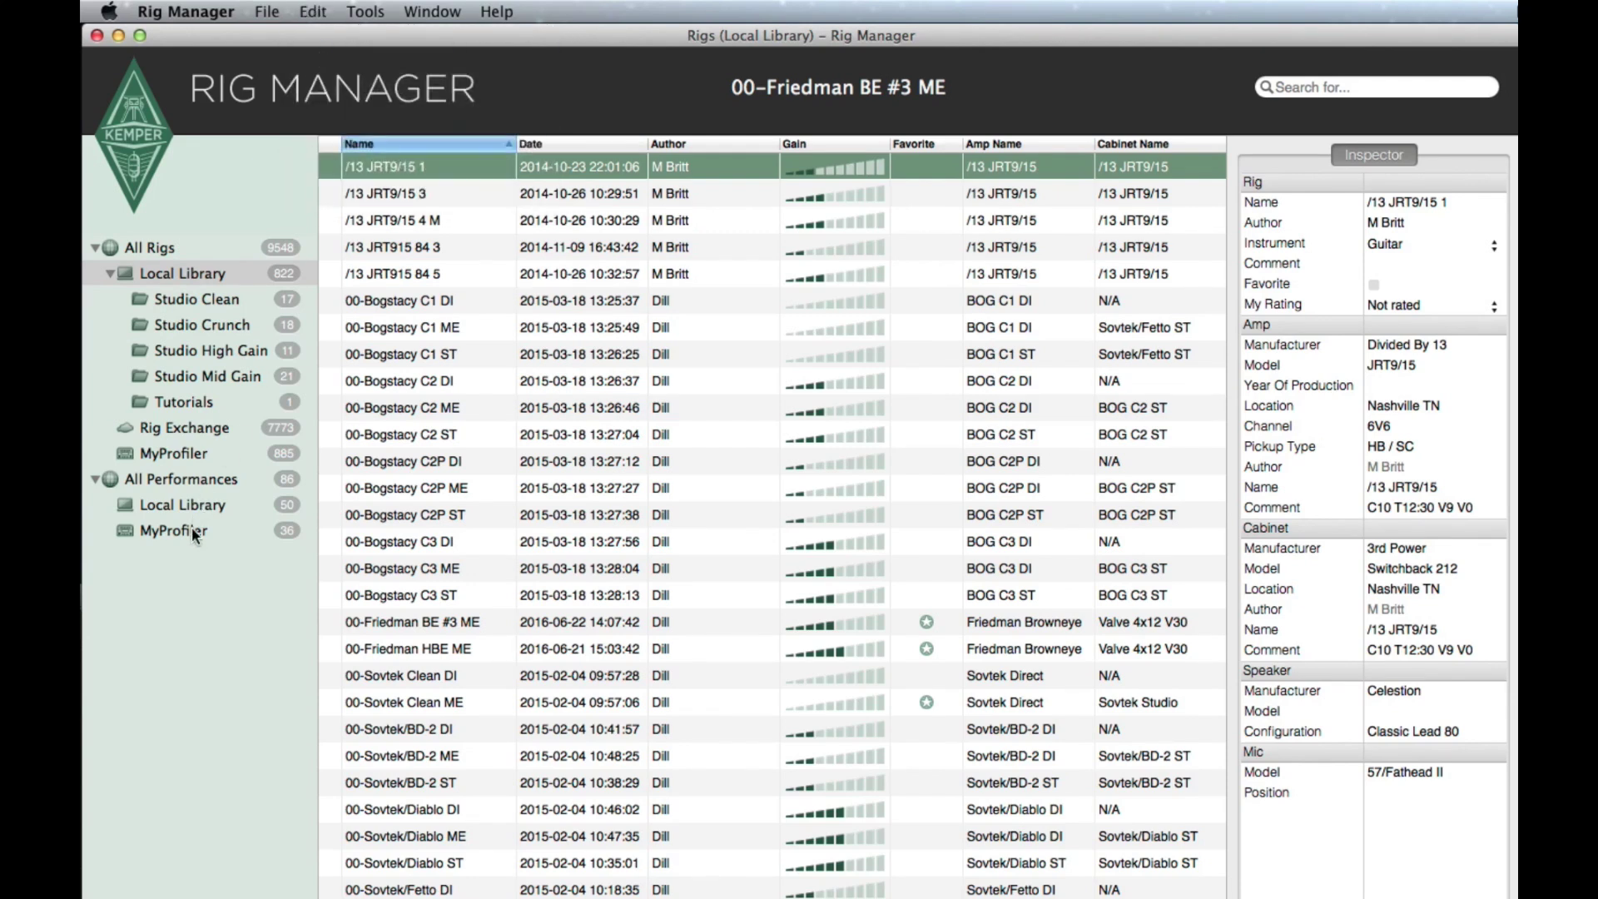
{"action": "left_click", "coordinate": [192, 532]}
{"action": "left_click", "coordinate": [441, 487]}
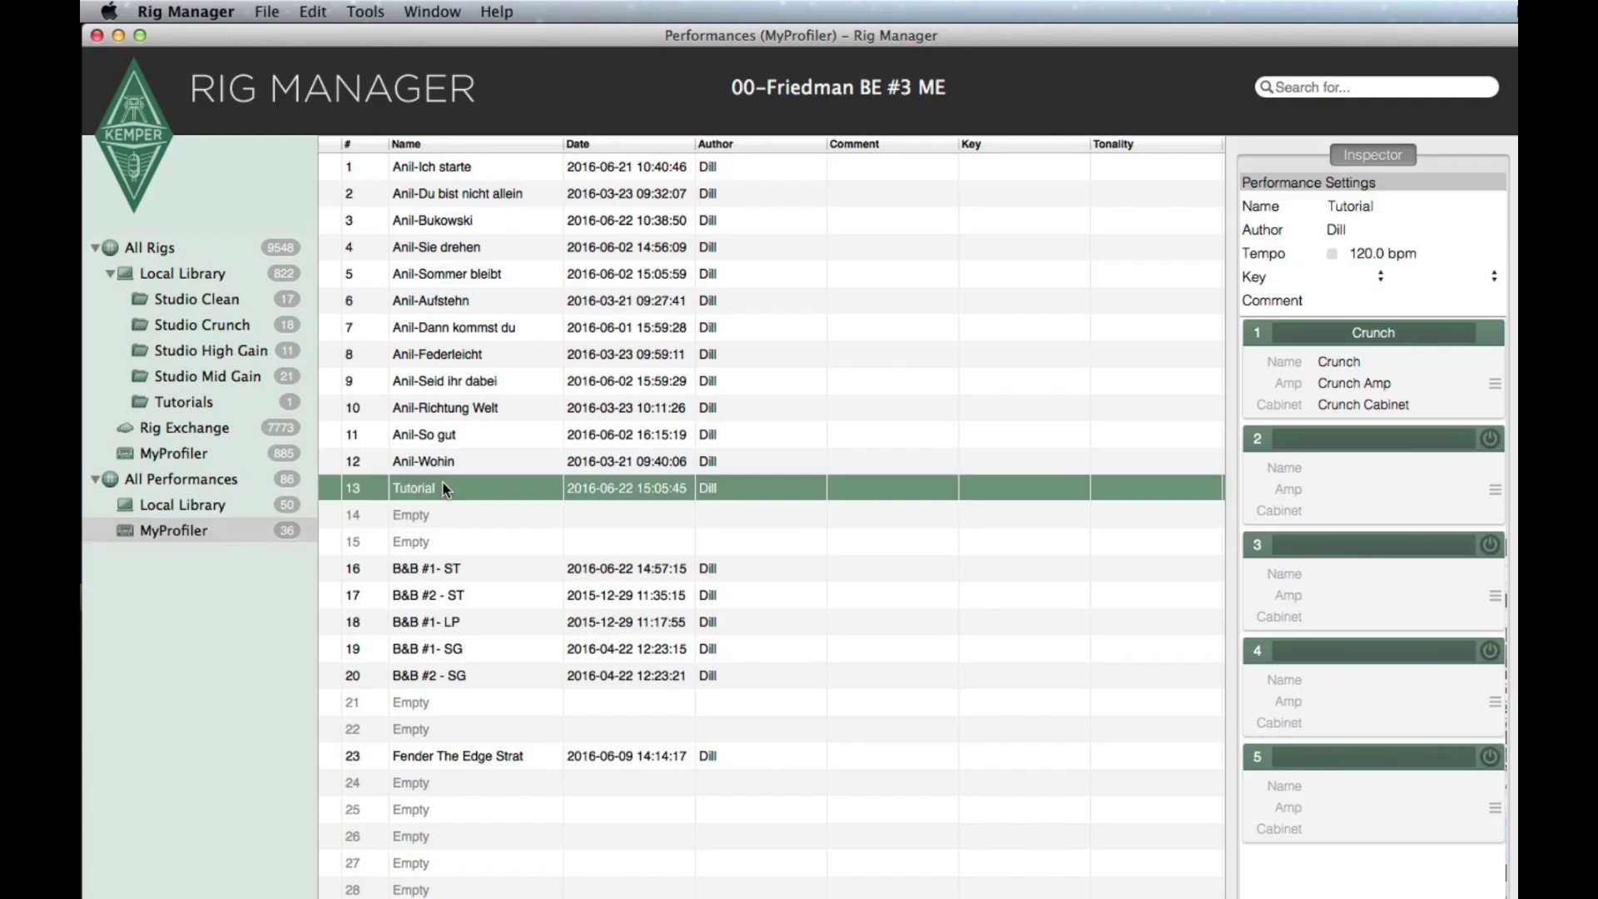
{"action": "left_click", "coordinate": [1304, 337]}
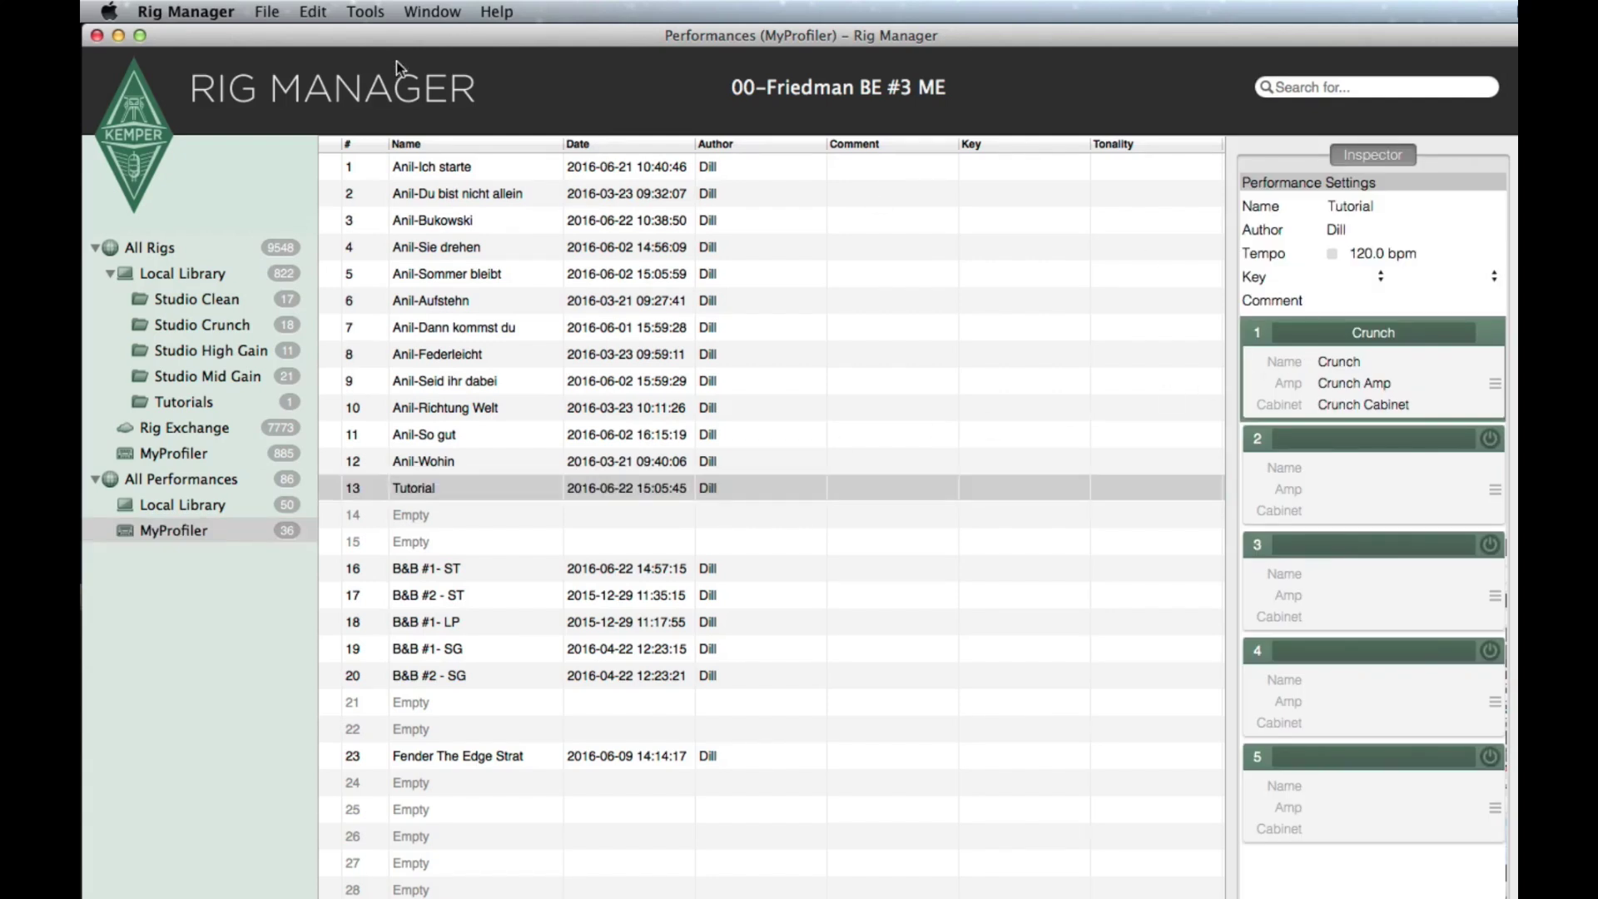
{"action": "left_click", "coordinate": [319, 13]}
{"action": "left_click", "coordinate": [321, 58]}
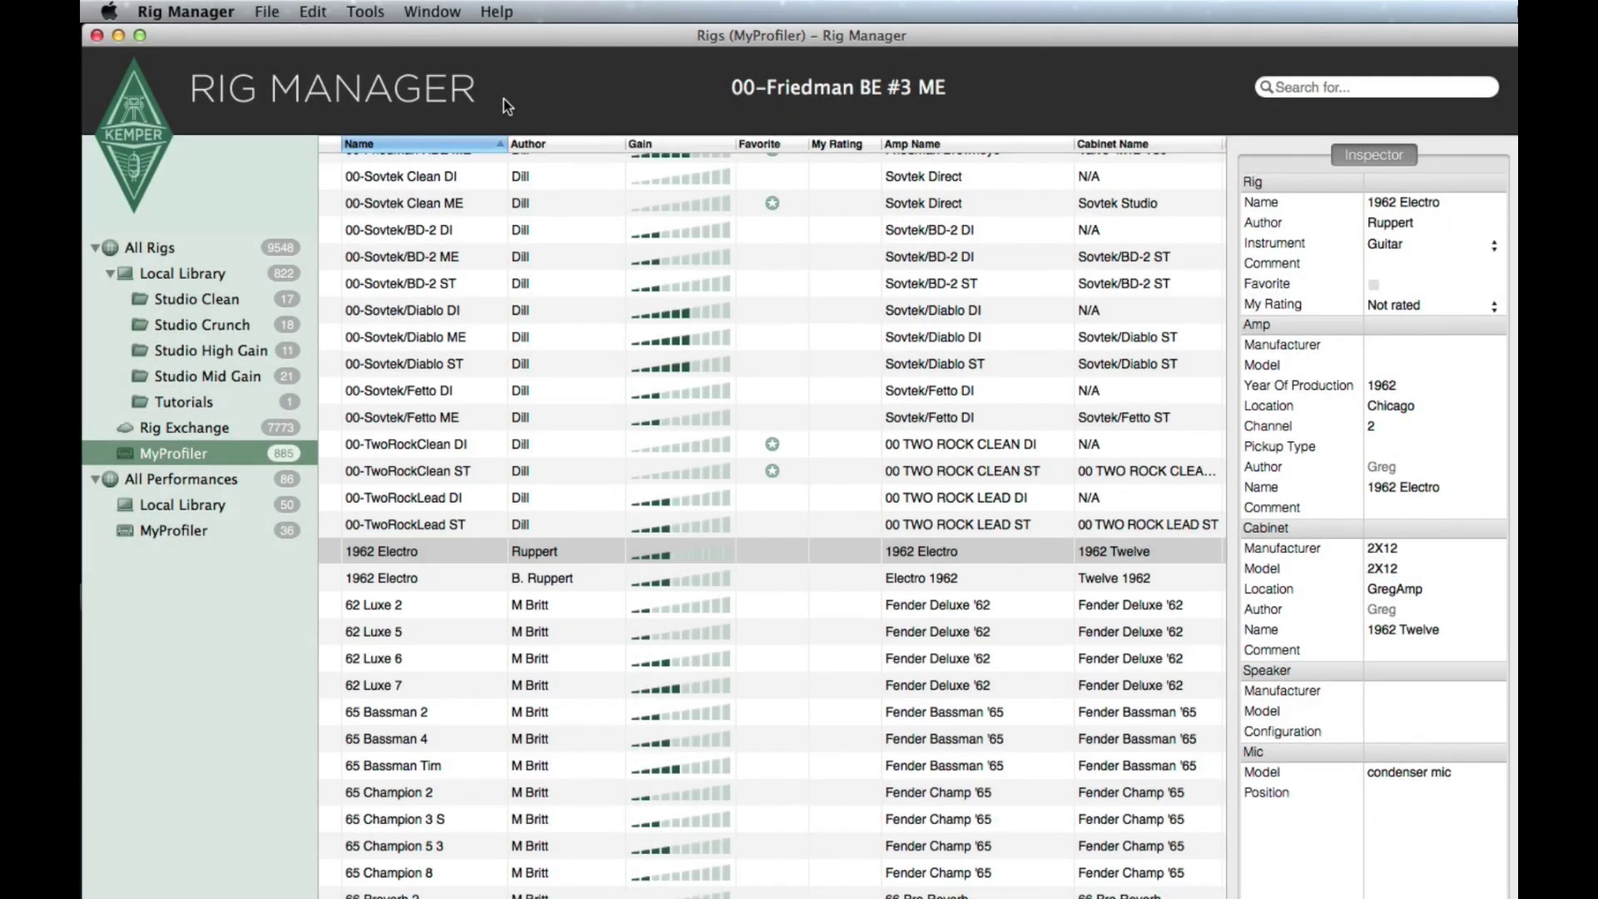
Step: Export the four 00-TwoRockClean and 00-TwoRockLead rigs (DI and ST) from MyProfiler to the Kemper Rigs folder
{"action": "left_click", "coordinate": [415, 441]}
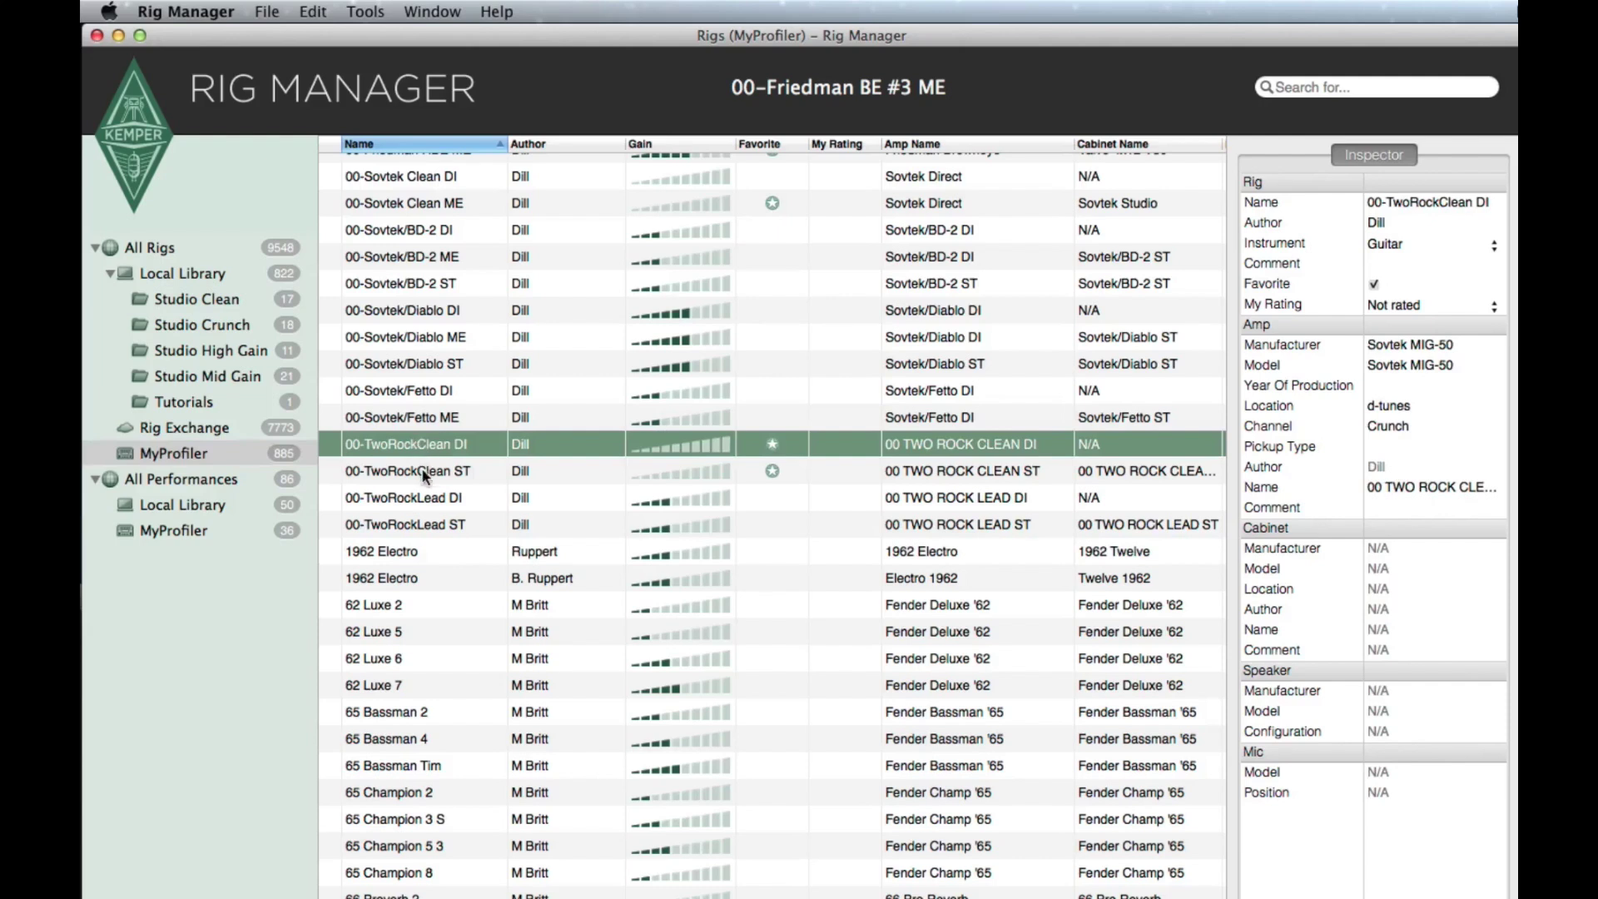
{"action": "left_click", "coordinate": [420, 471], "text": "shift"}
{"action": "left_click", "coordinate": [424, 498], "text": "shift"}
{"action": "left_click", "coordinate": [425, 524], "text": "shift"}
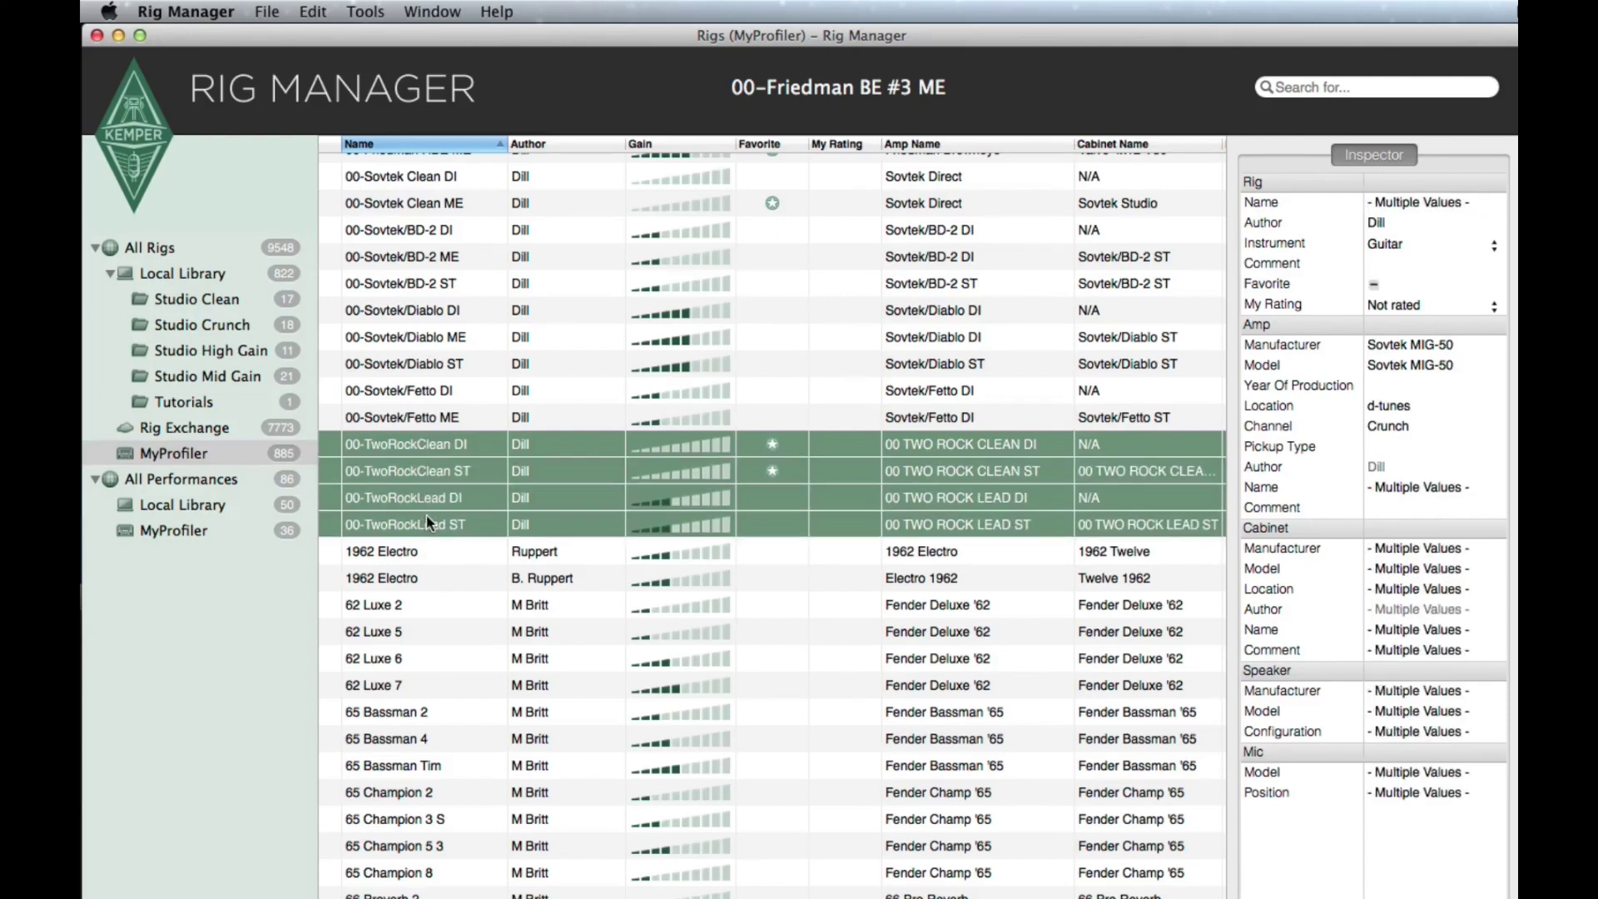
{"action": "left_click", "coordinate": [267, 13]}
{"action": "left_click", "coordinate": [273, 115]}
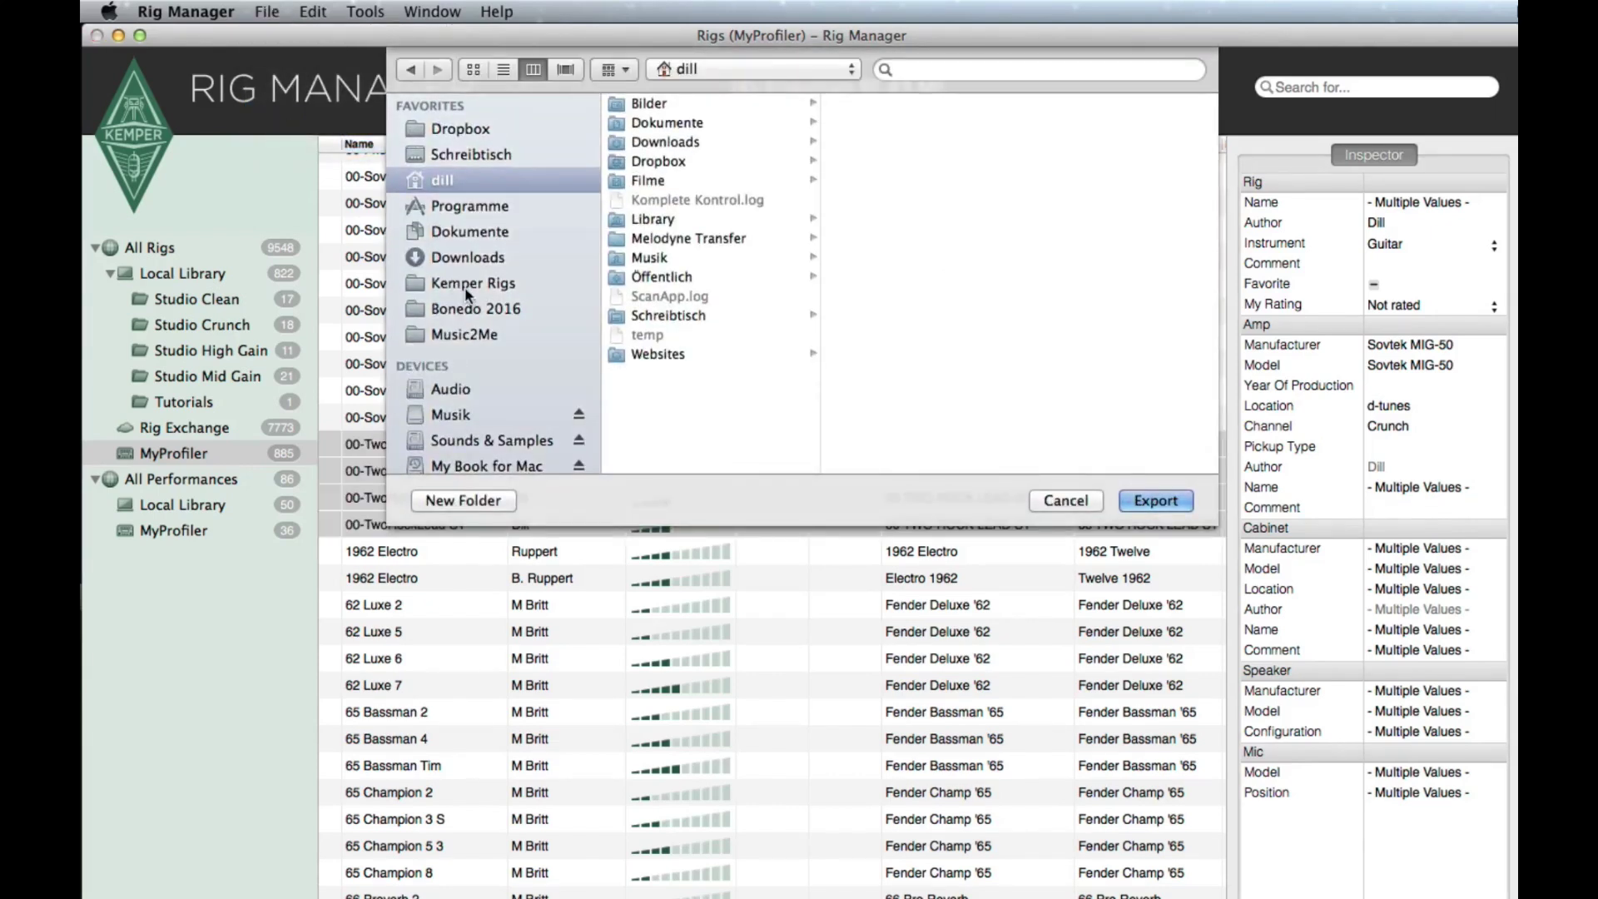
{"action": "left_click", "coordinate": [466, 287]}
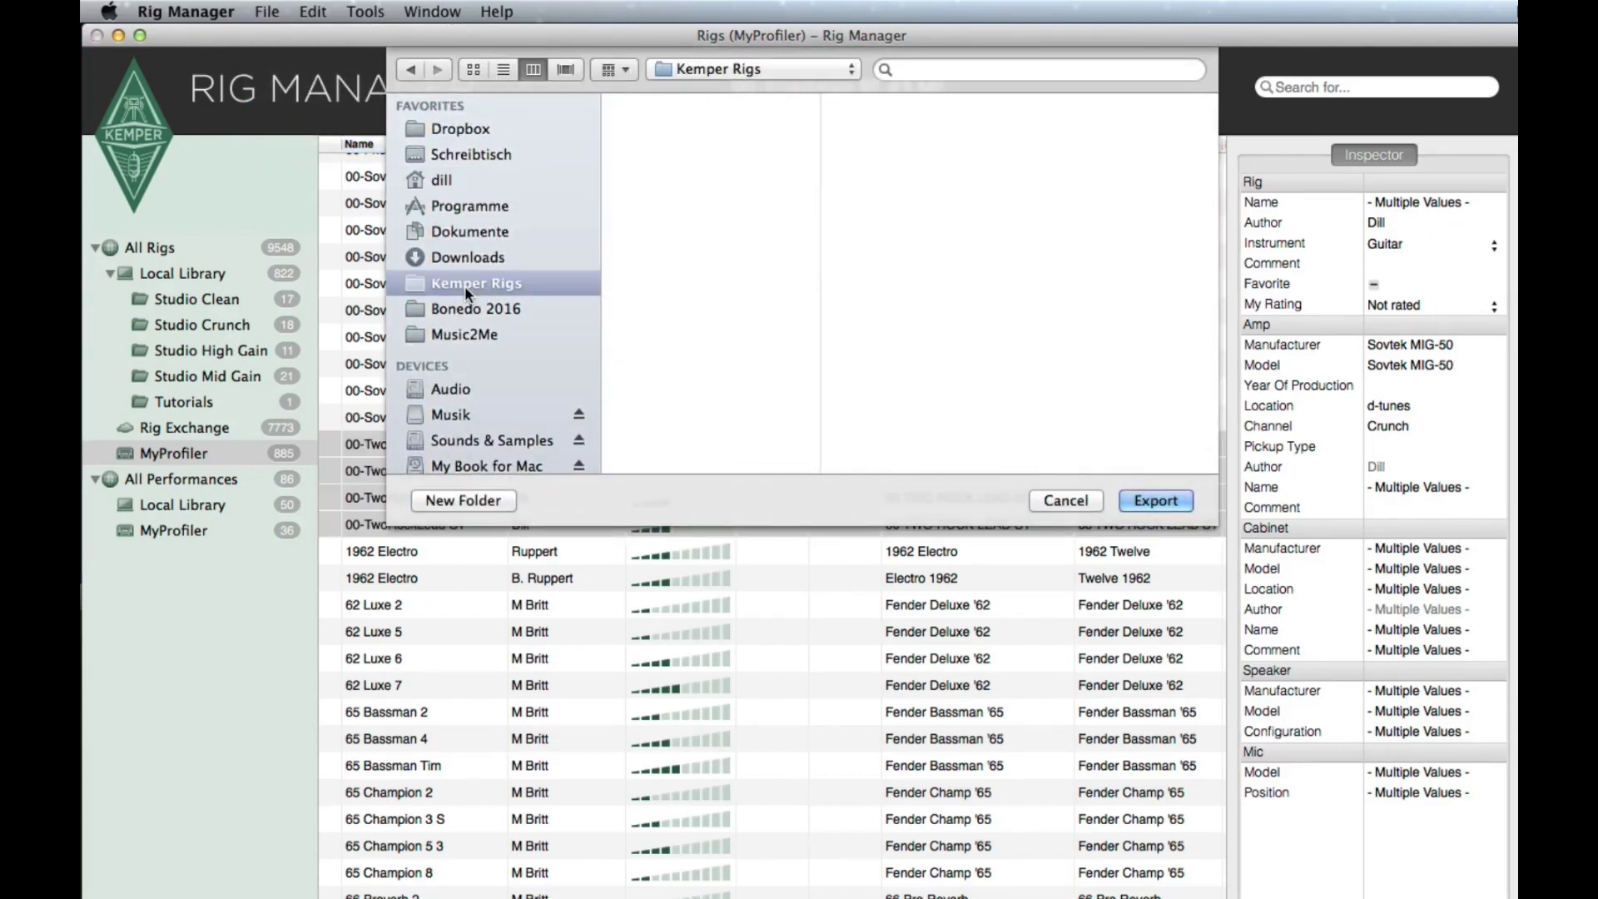
{"action": "left_click", "coordinate": [1151, 500]}
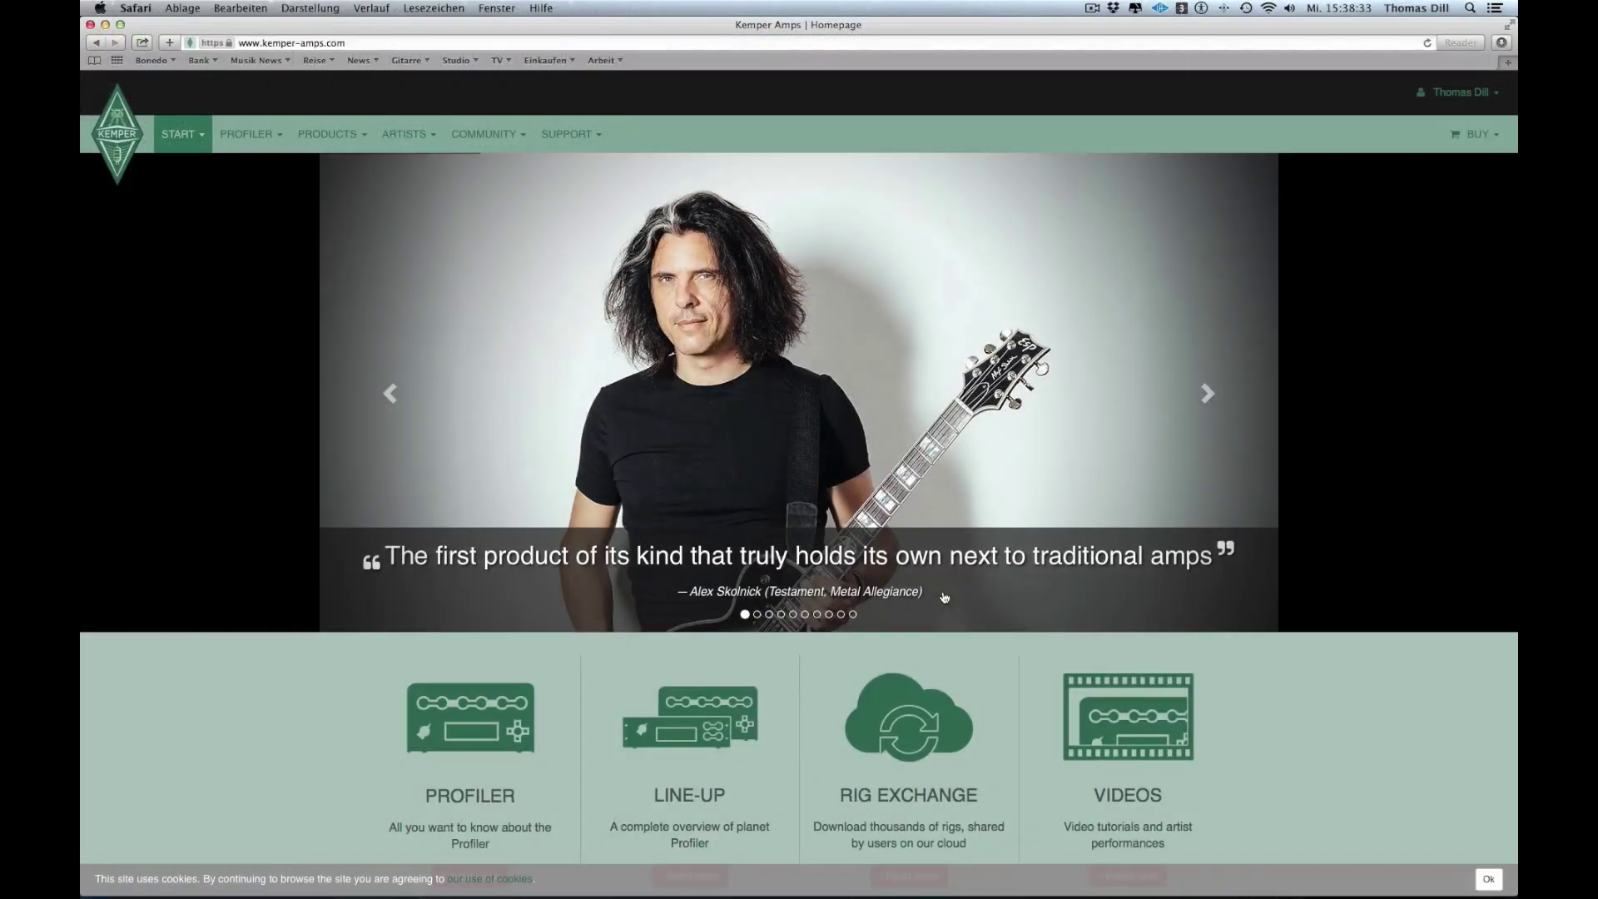
Step: On the kemper-amps.com website in Safari, open the Rig Exchange upload page and select the four 00-TwoRock .kipr files in Kemper Rigs for upload
{"action": "left_click", "coordinate": [922, 716]}
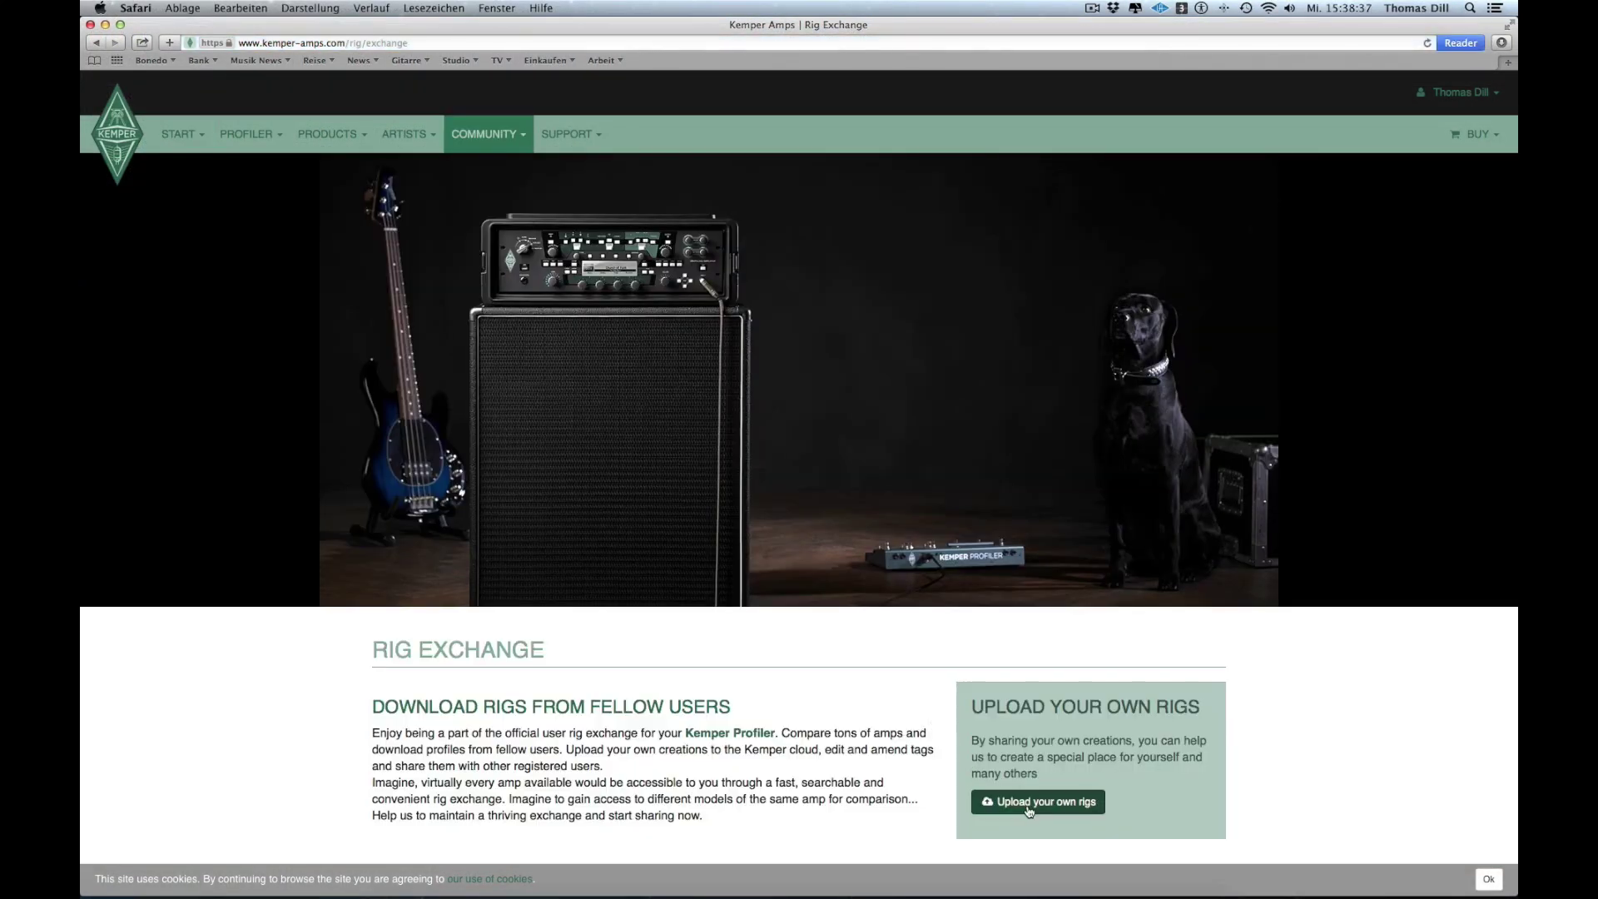
{"action": "left_click", "coordinate": [1029, 807]}
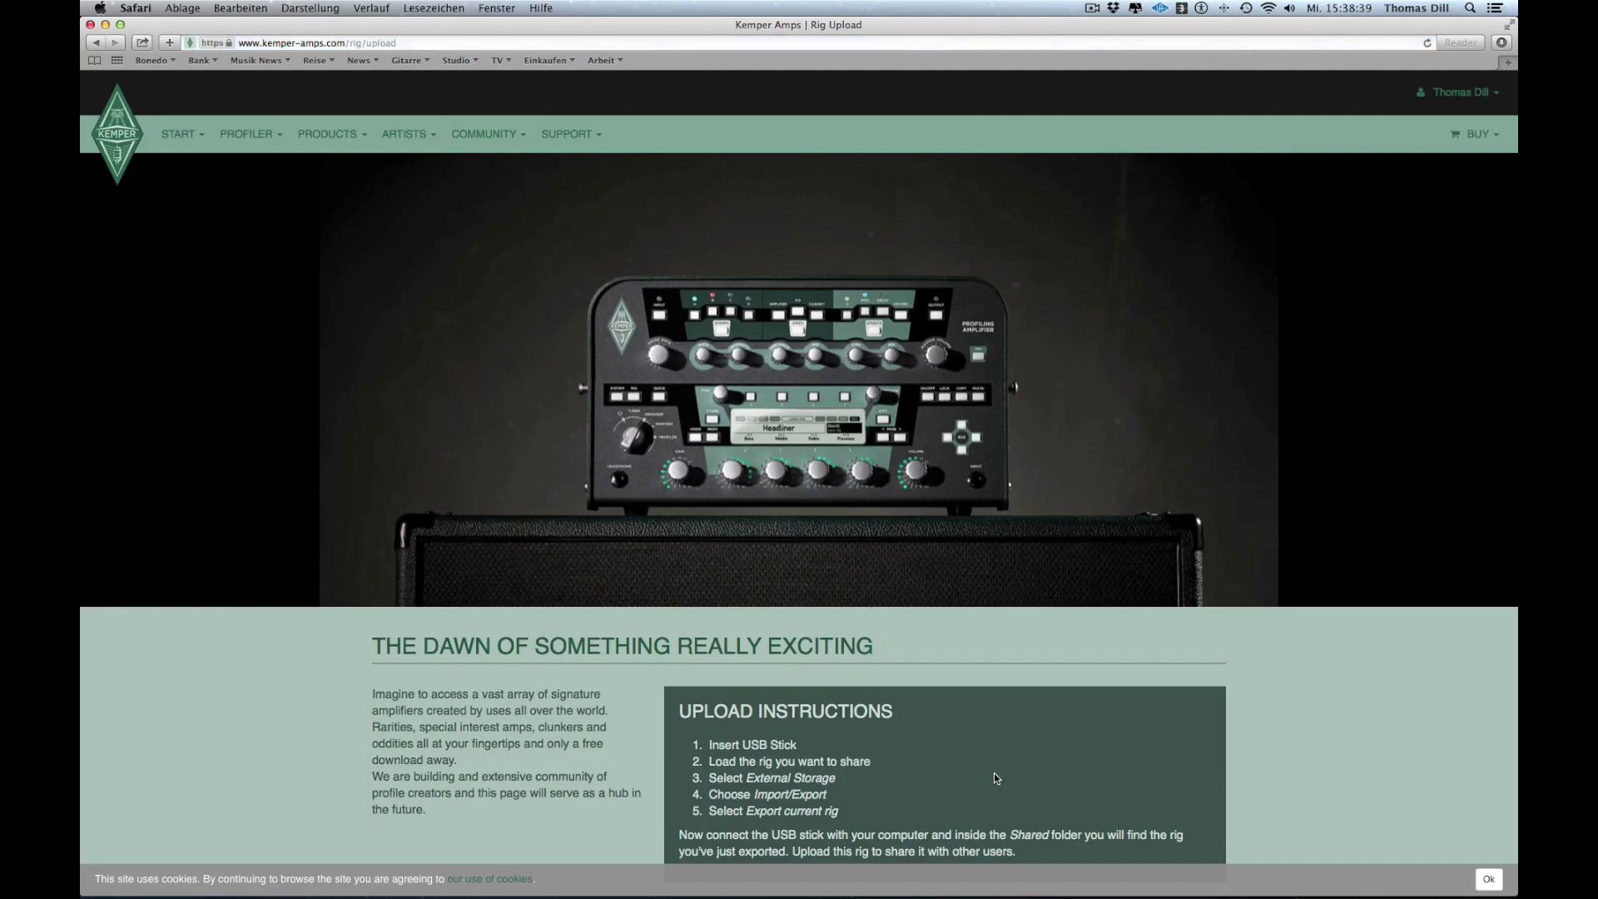
{"action": "scroll", "coordinate": [993, 774], "scroll_direction": "down", "scroll_amount": 4}
{"action": "left_click", "coordinate": [799, 734]}
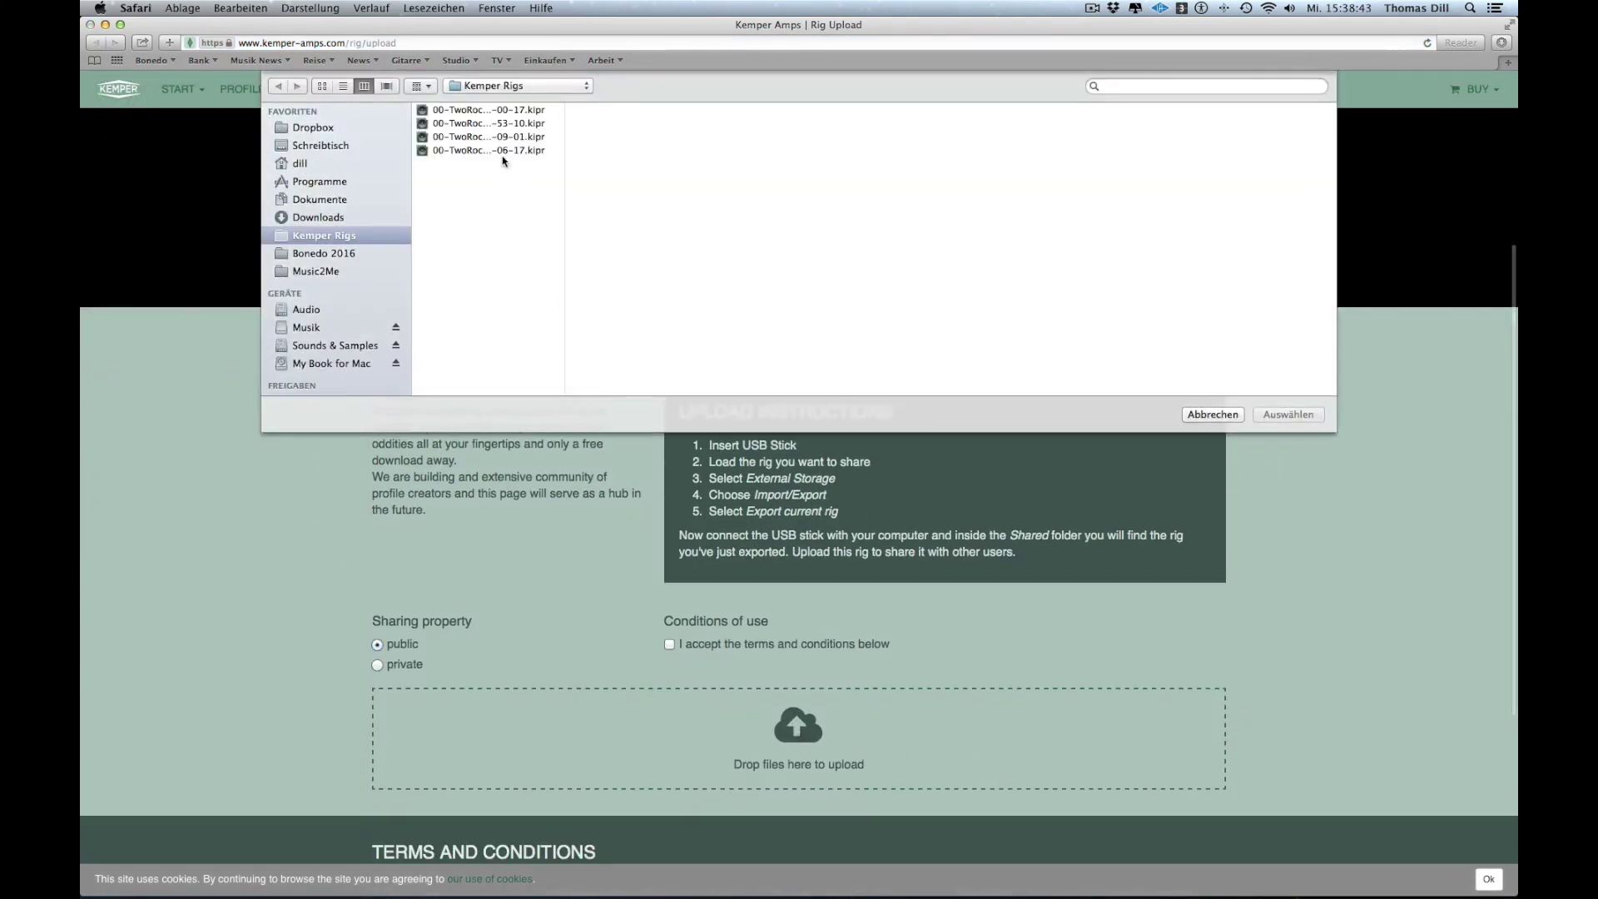
{"action": "left_click", "coordinate": [481, 111]}
{"action": "left_click", "coordinate": [481, 152], "text": "shift"}
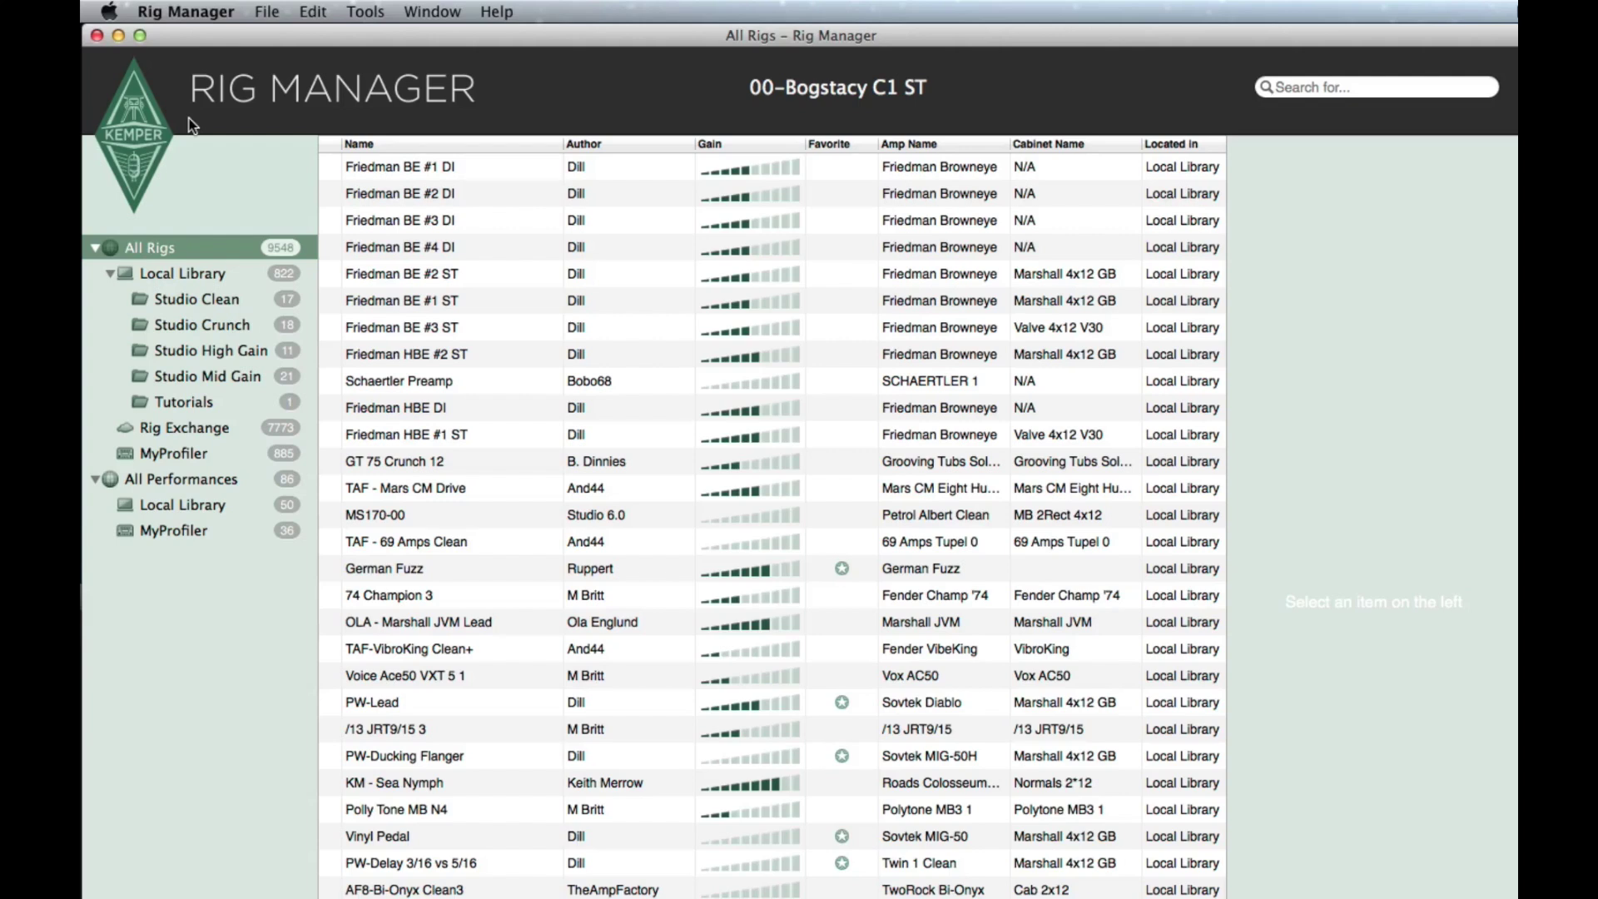
Step: In Rig Manager, view the Rig Exchange login preferences, and select the RECTO VINTAGE rig in the Rig Exchange list
{"action": "key", "text": "super+comma"}
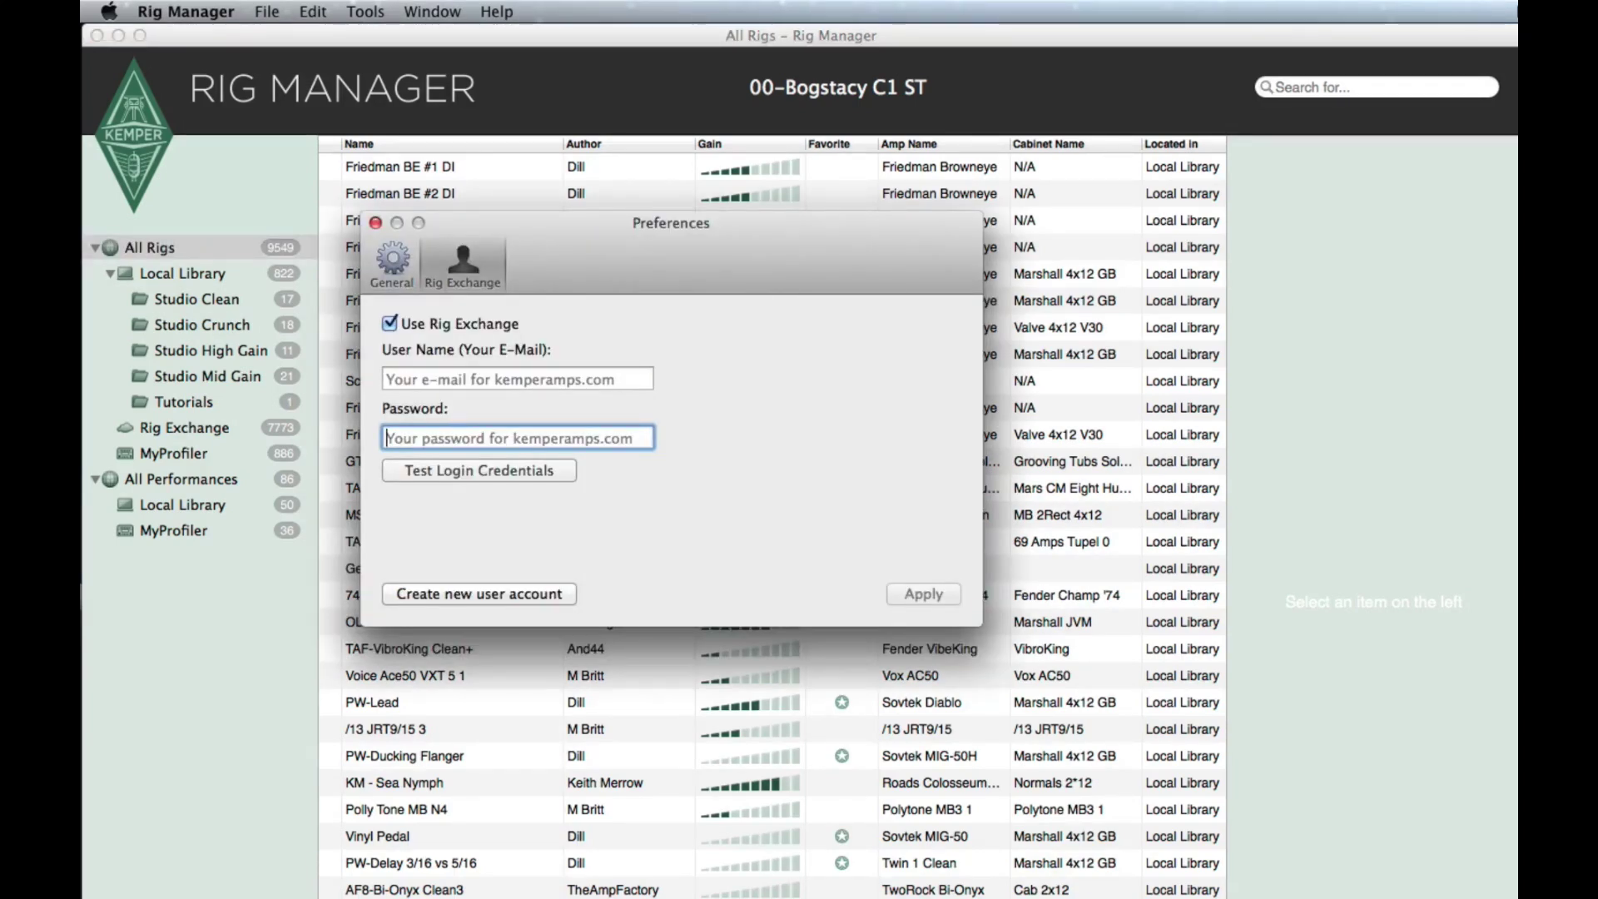
{"action": "key", "text": "super+w"}
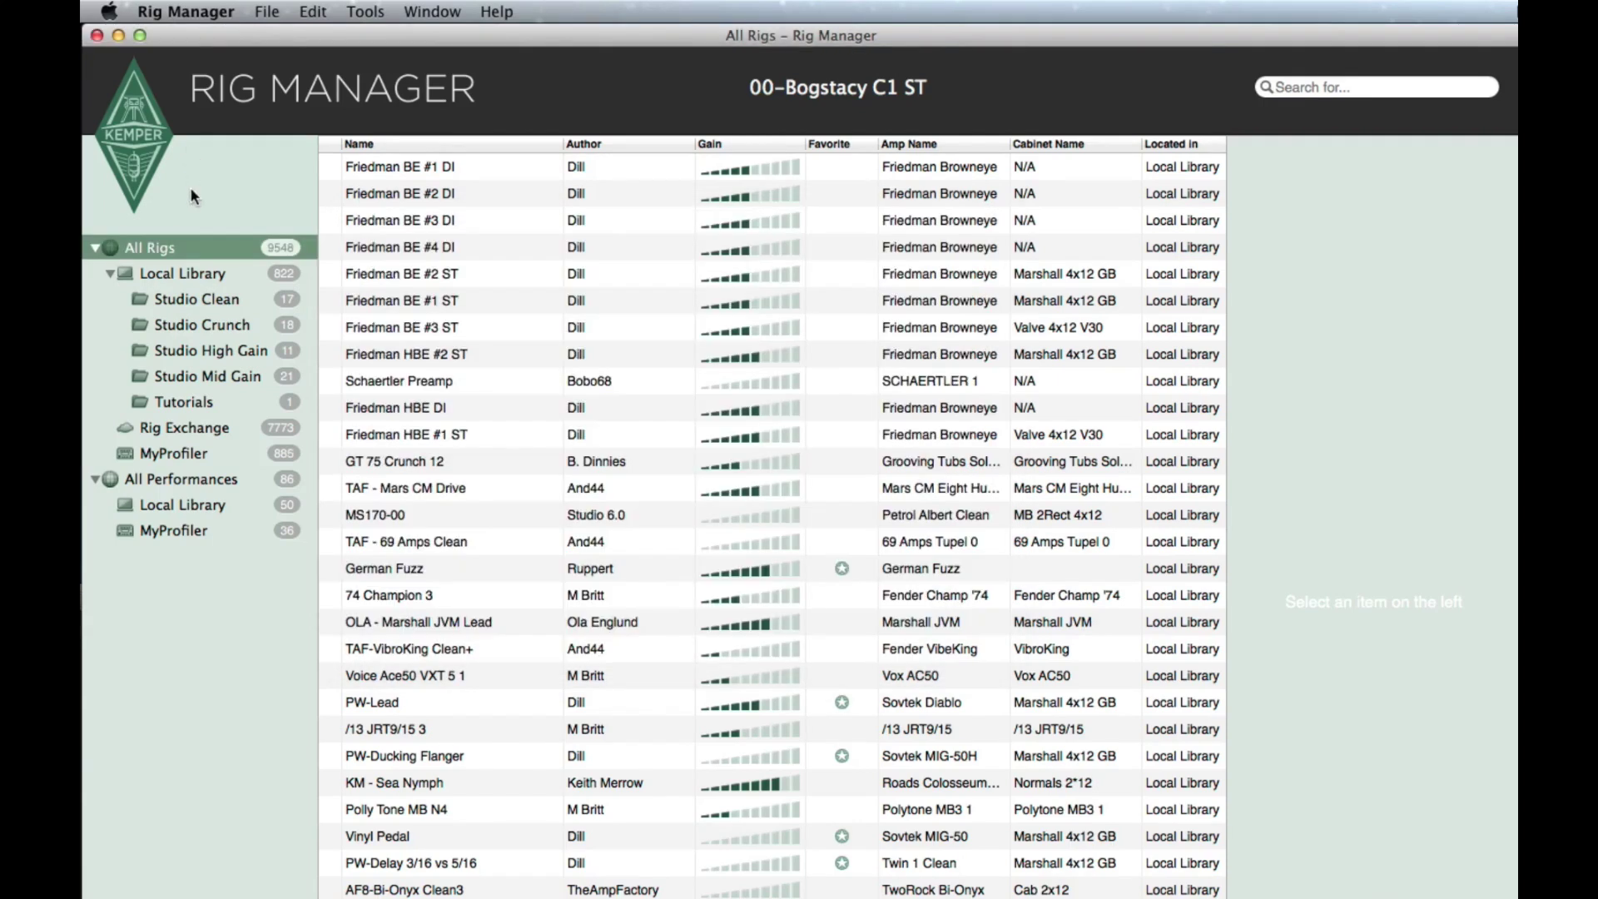
{"action": "left_click", "coordinate": [183, 427]}
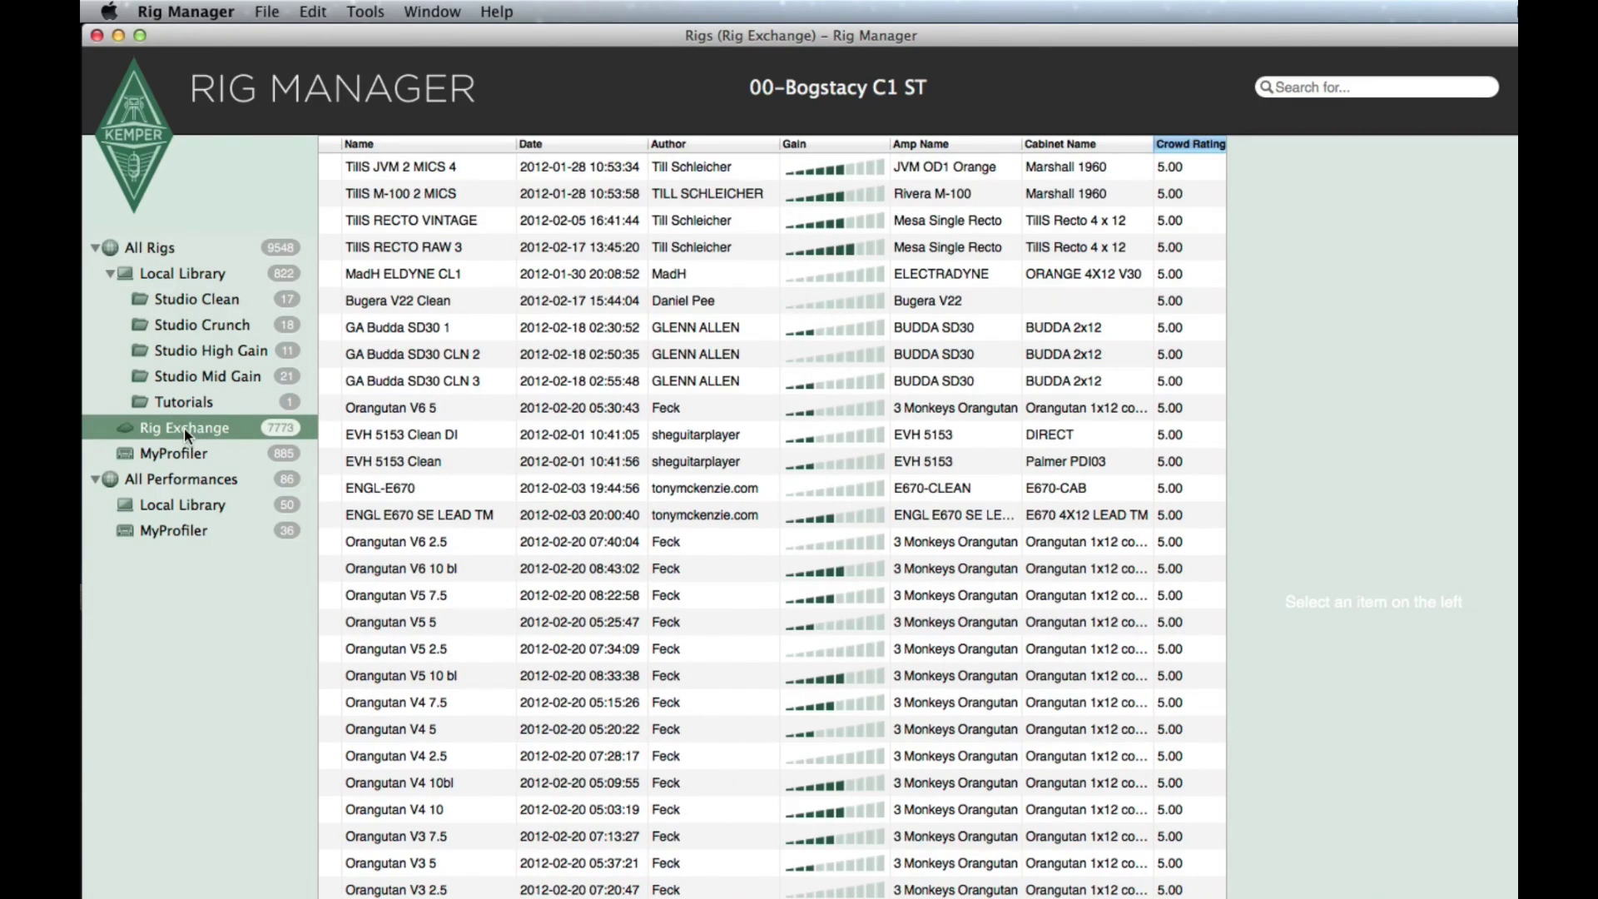
{"action": "left_click", "coordinate": [388, 221]}
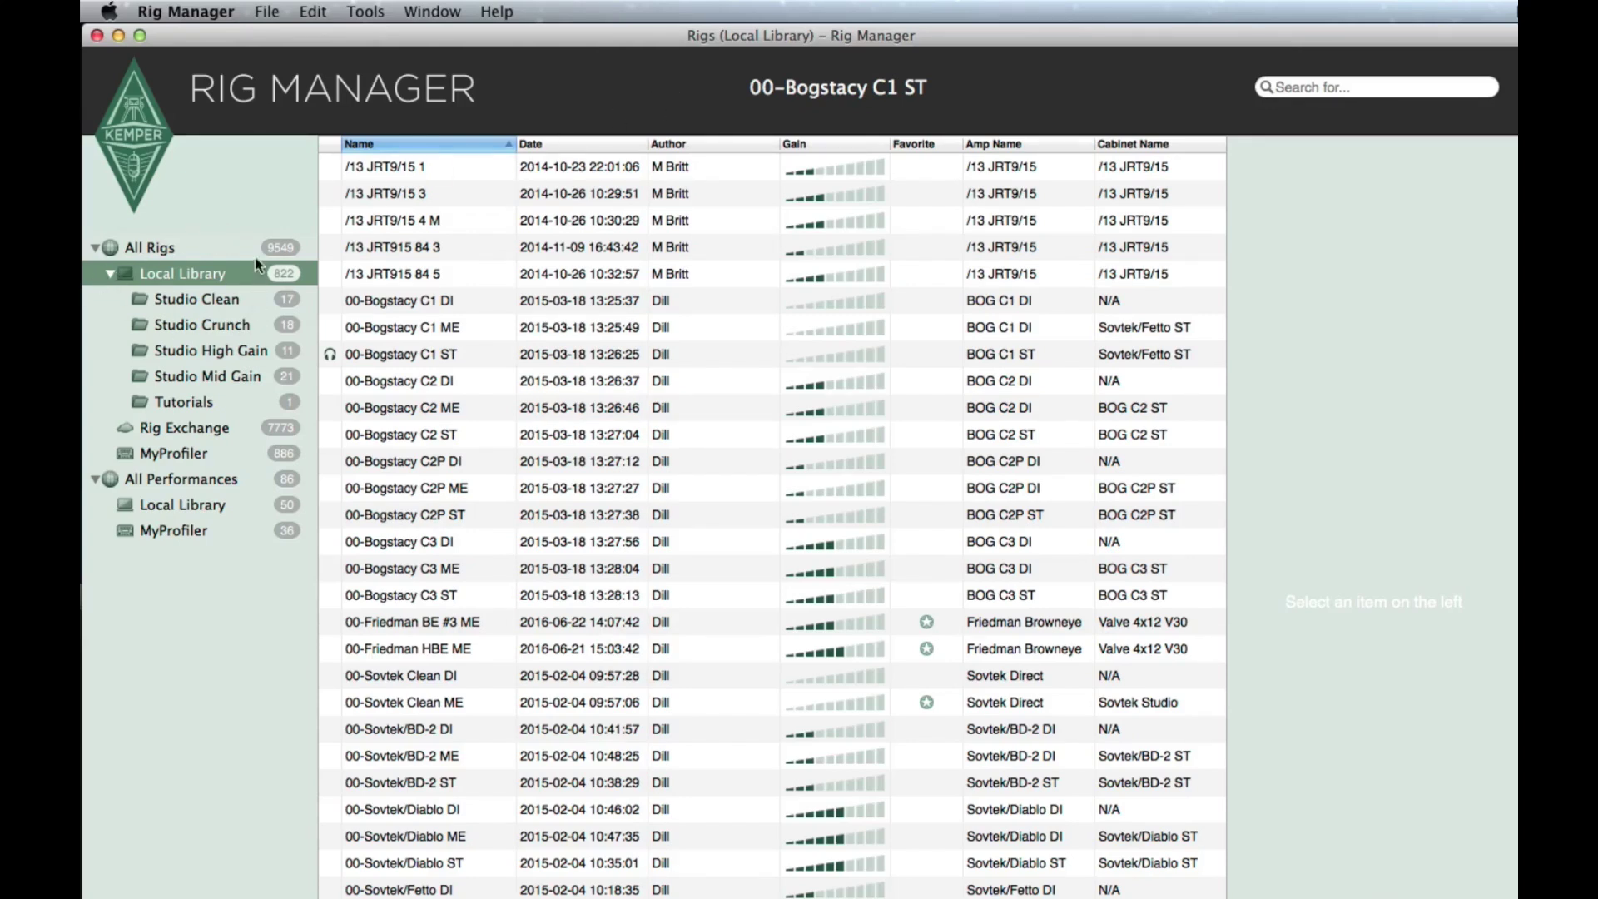
Step: Back up the Rig Manager content to the Kemper Rigs folder under the suggested file name
{"action": "left_click", "coordinate": [366, 12]}
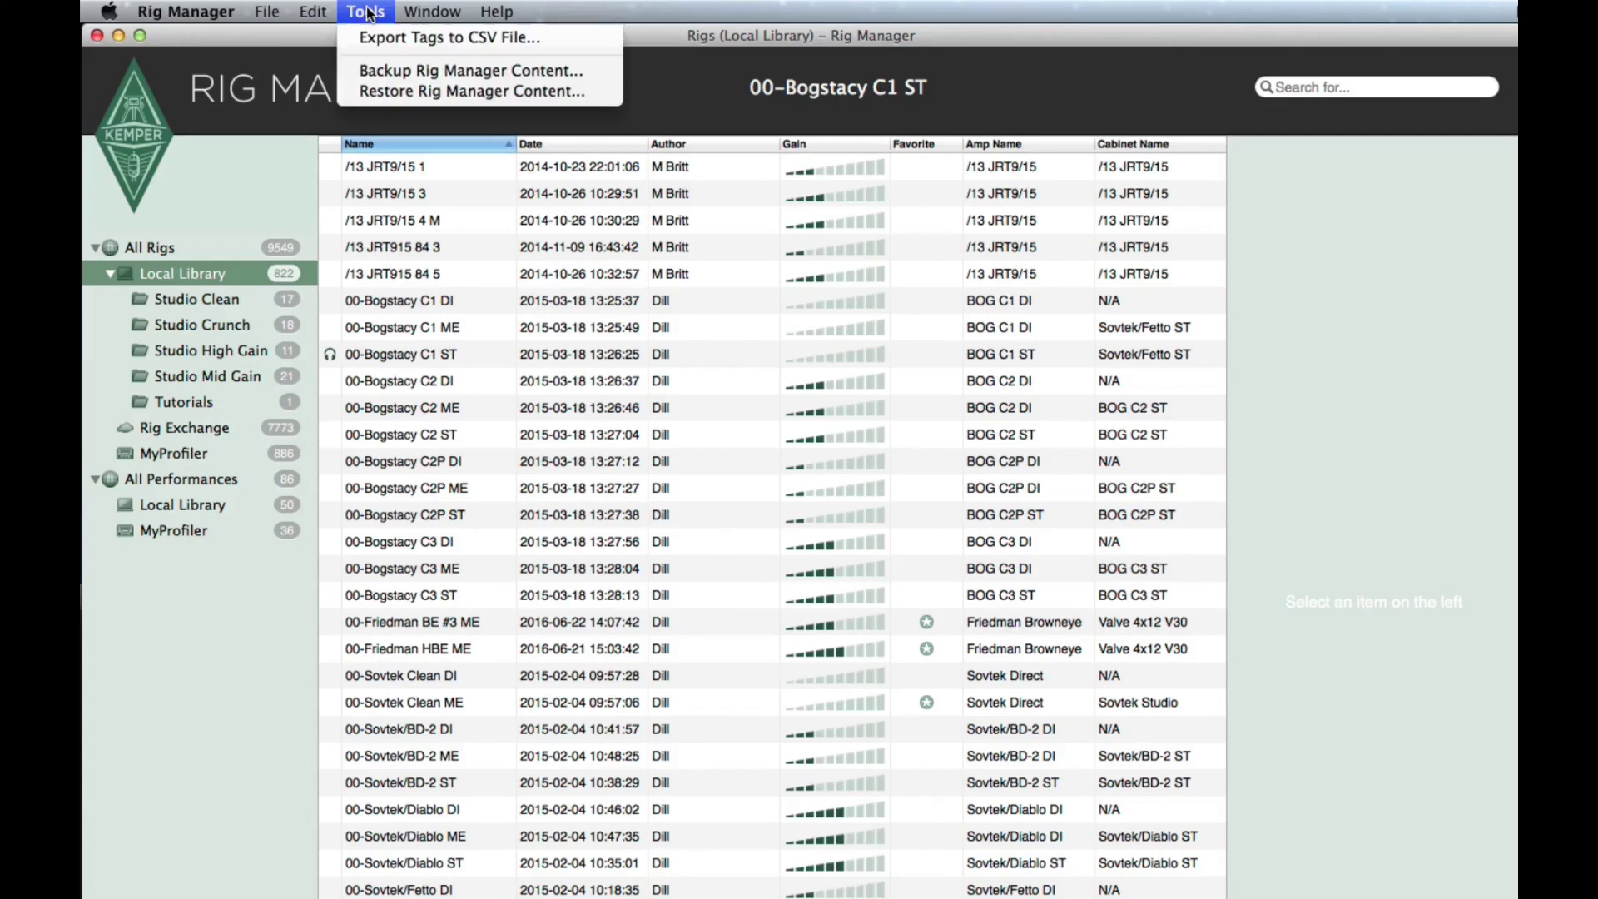
{"action": "left_click", "coordinate": [387, 72]}
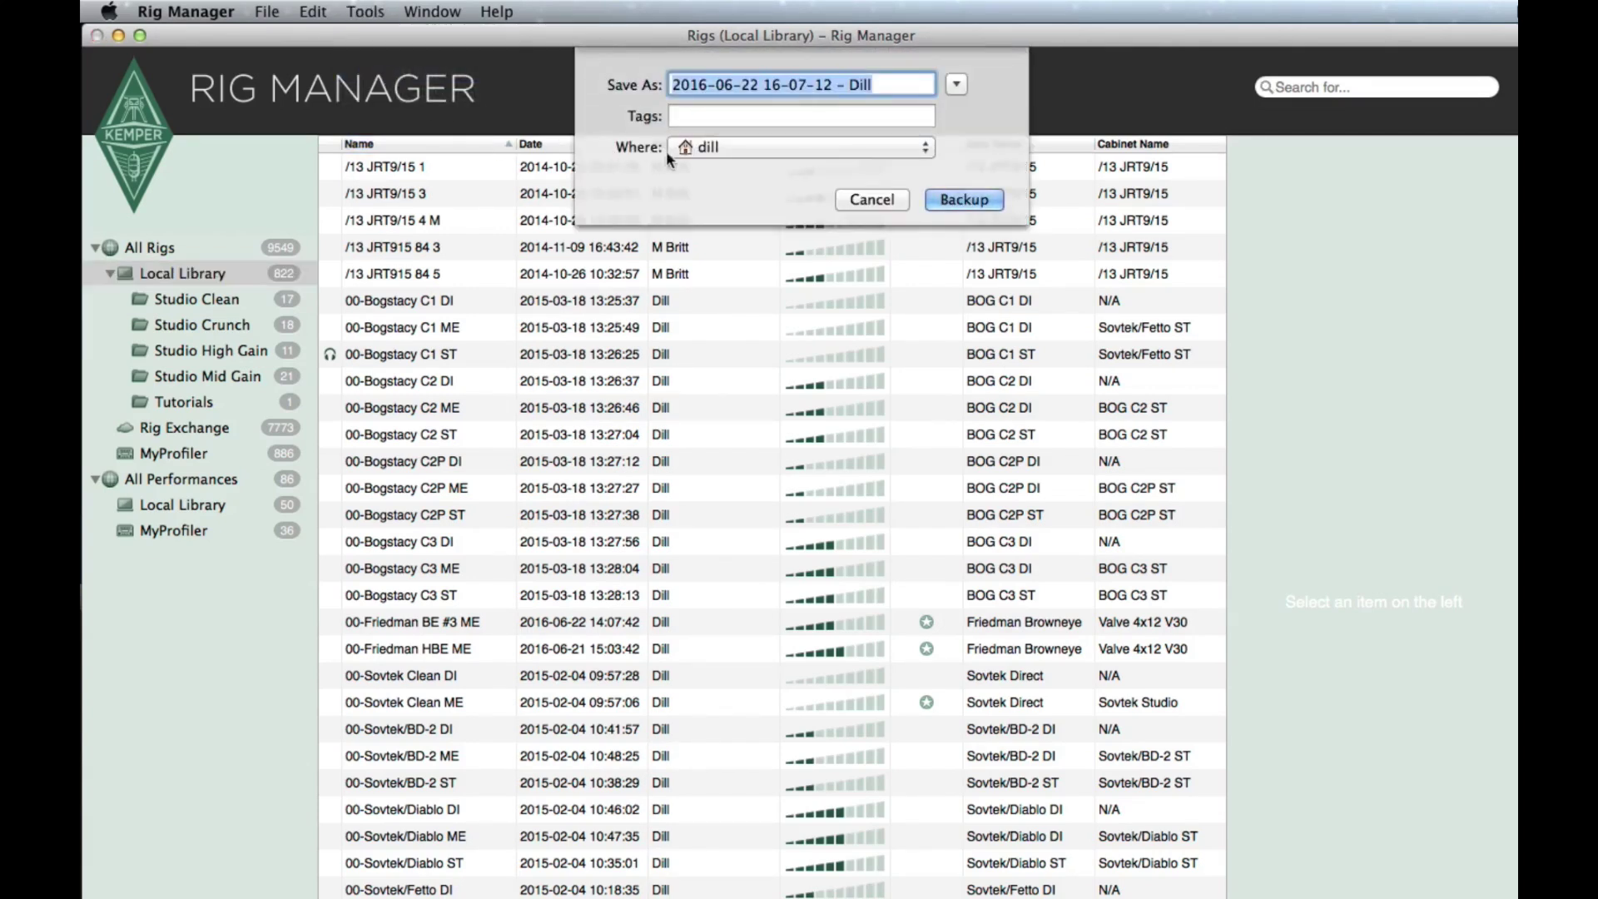
{"action": "left_click", "coordinate": [671, 149]}
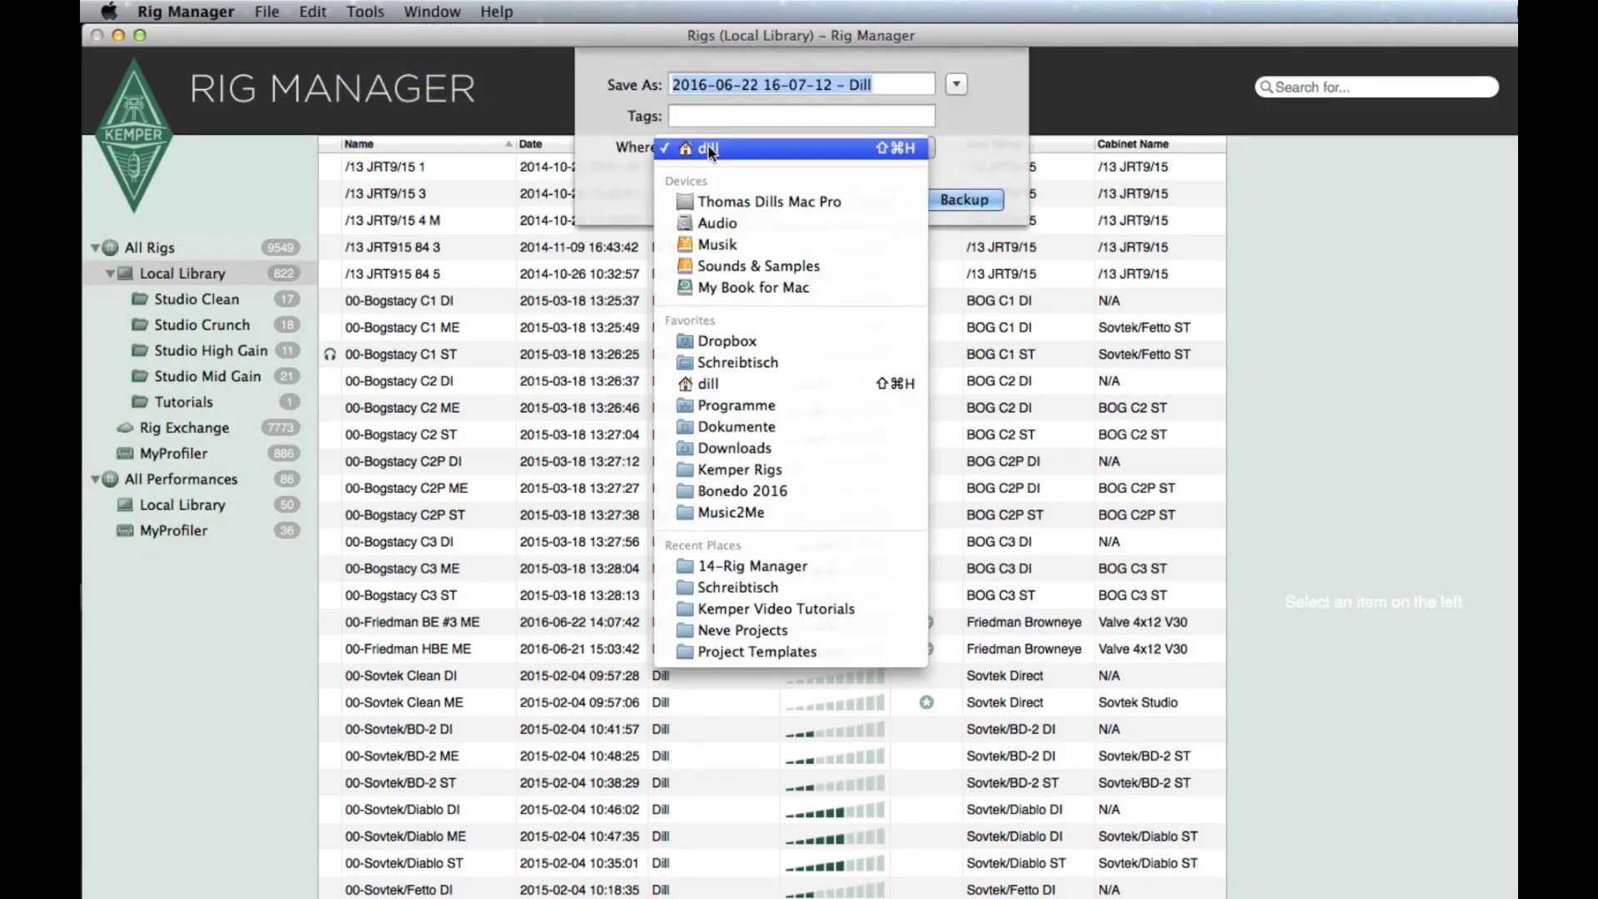
{"action": "left_click", "coordinate": [753, 471]}
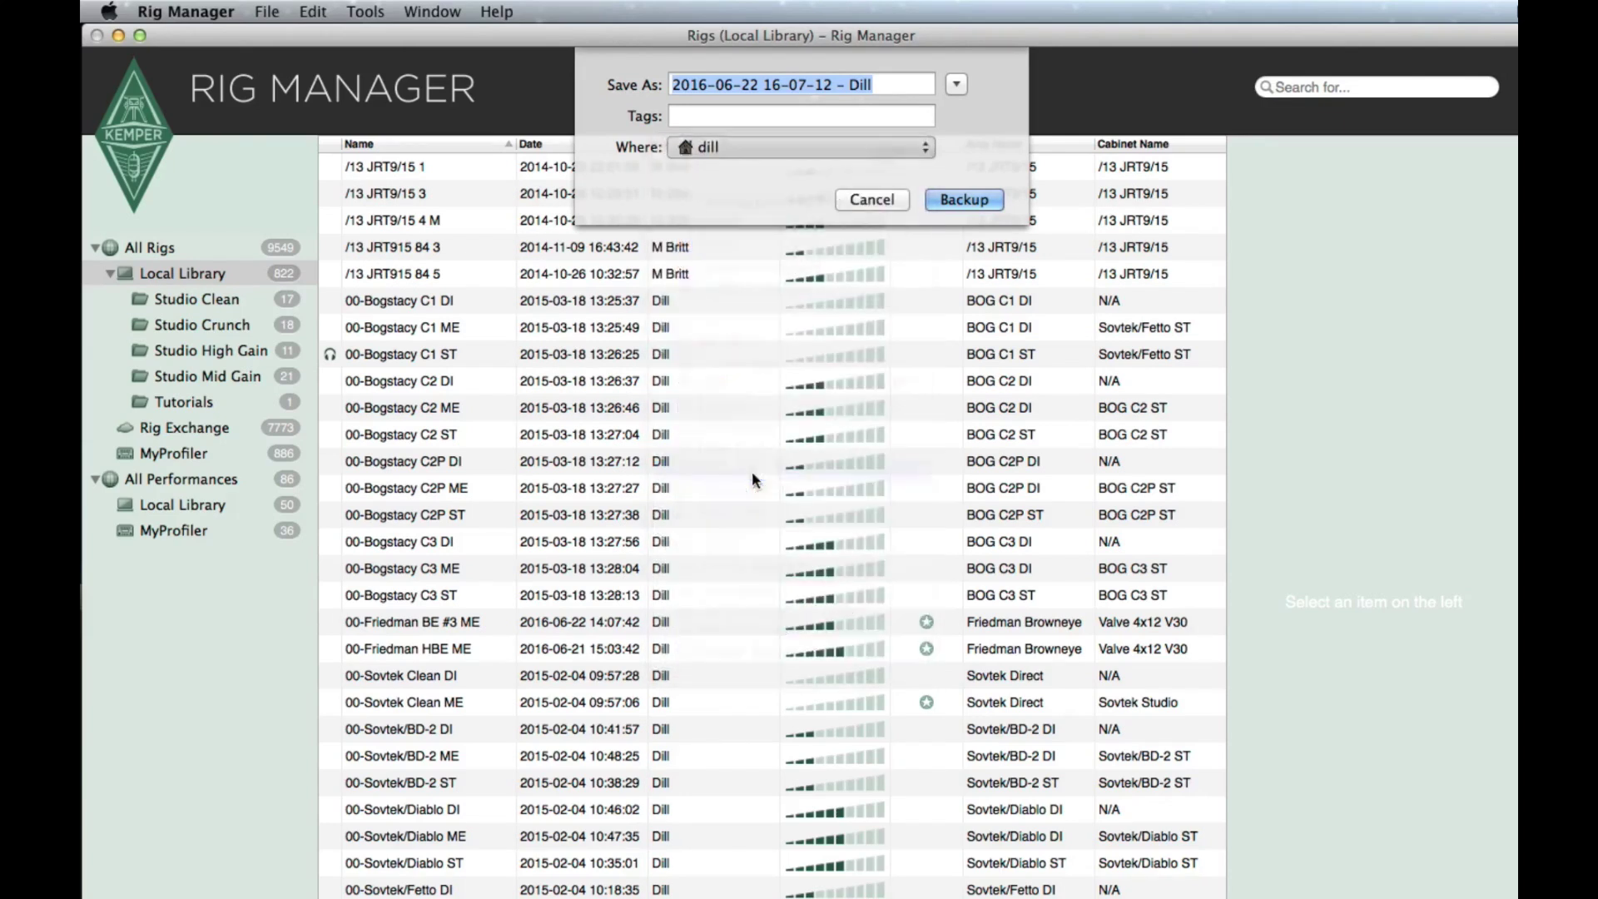
{"action": "left_click", "coordinate": [947, 193]}
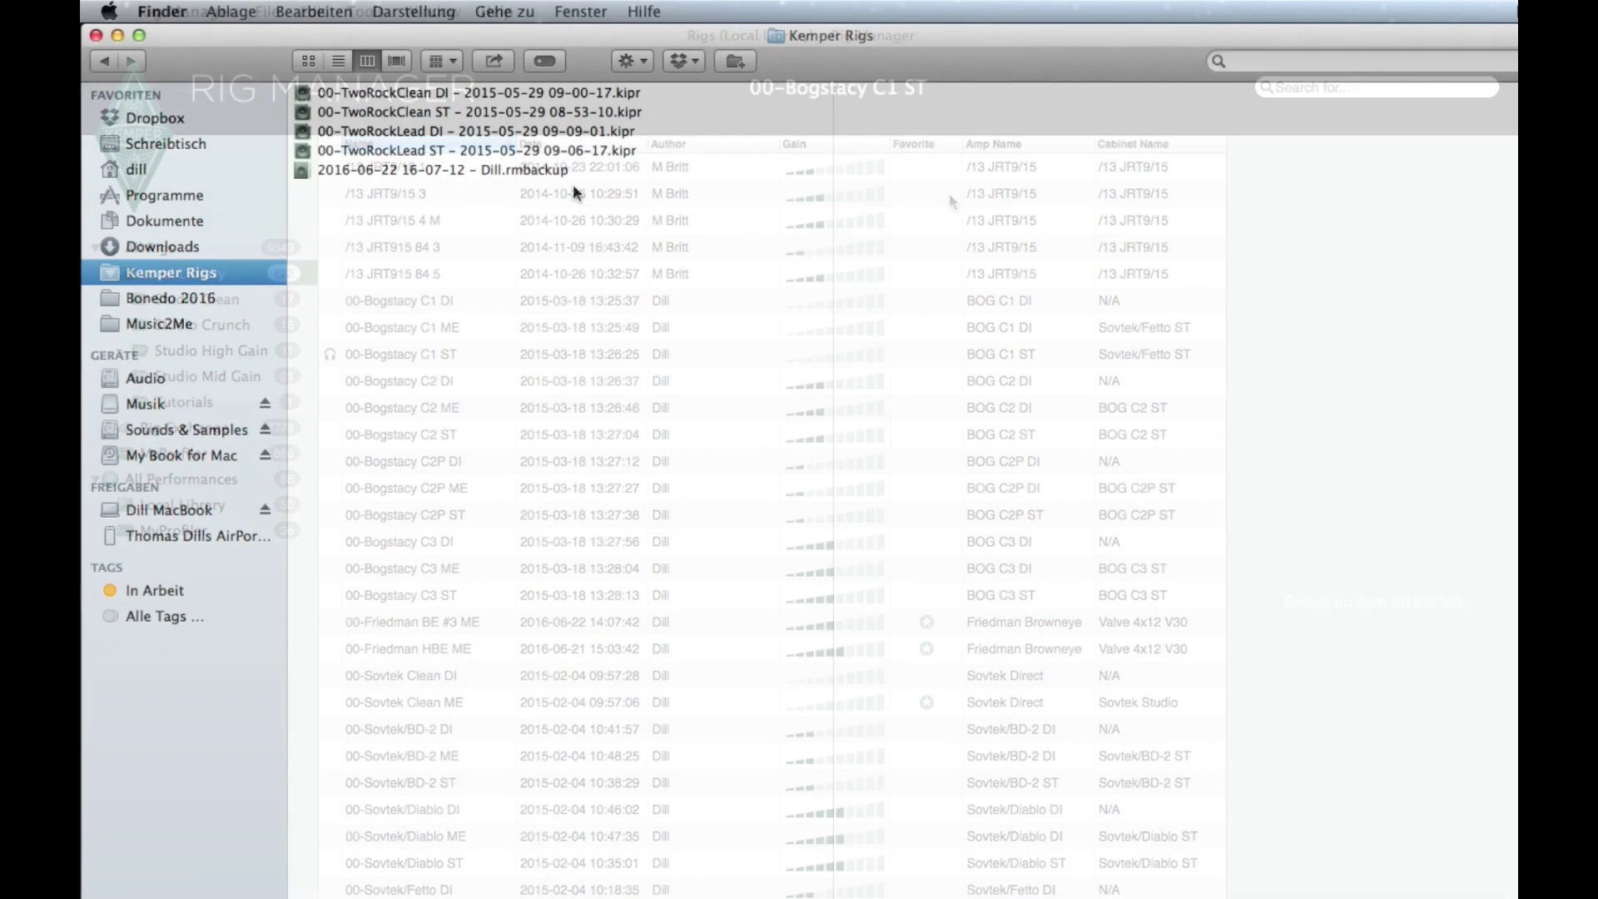